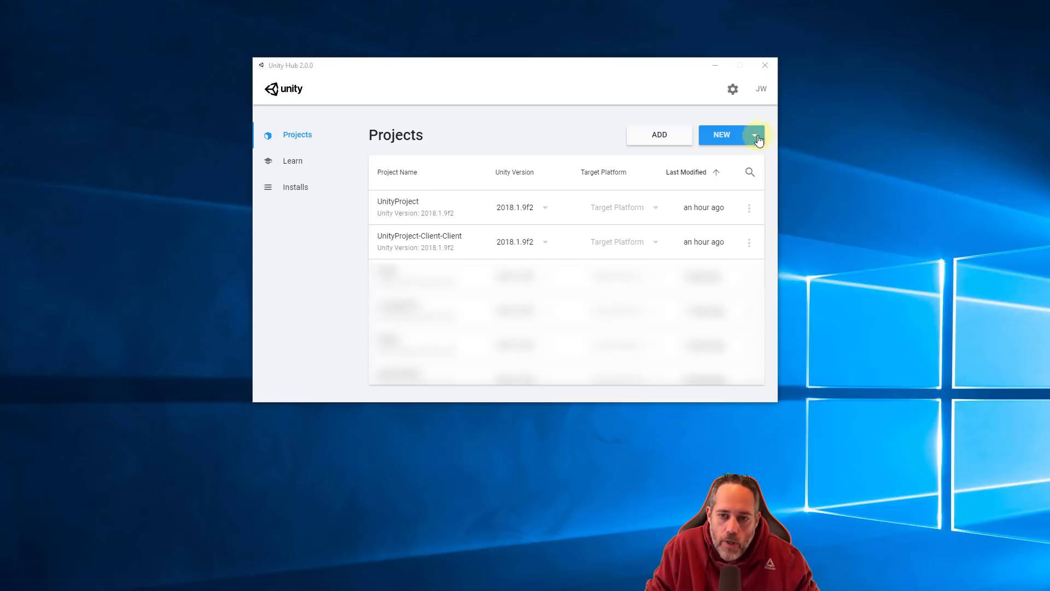
# Step: Create a 2D-template project named 'Dragons' with location C:/Projects
pyautogui.click(733, 141)
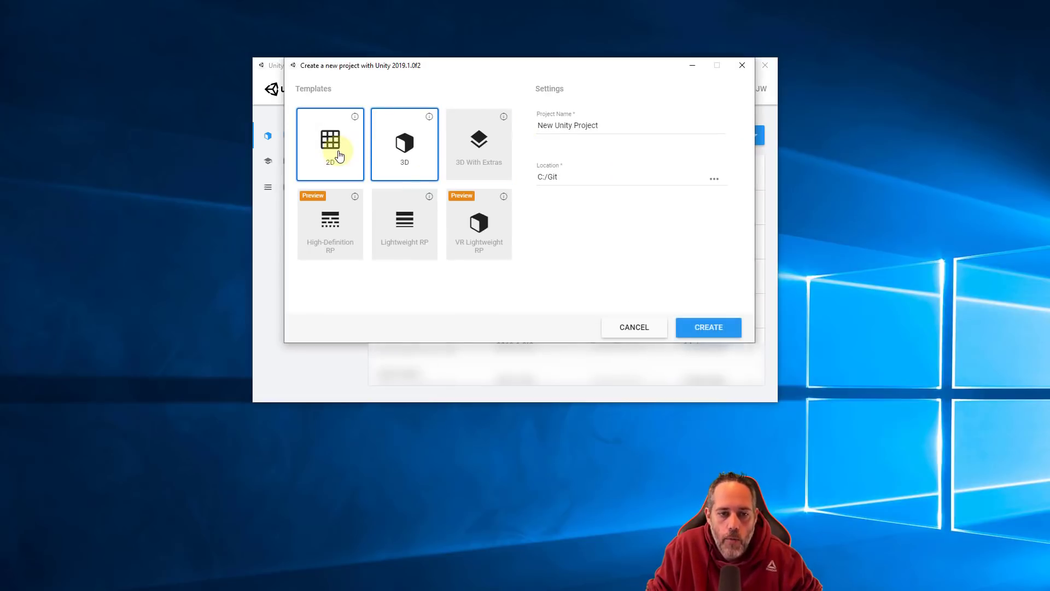
pyautogui.click(339, 153)
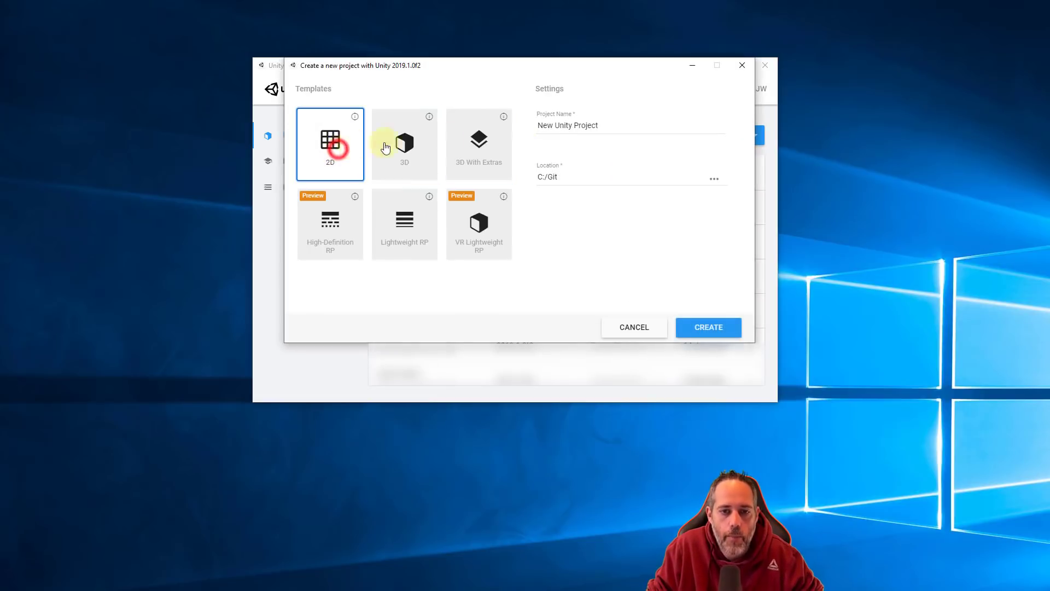
pyautogui.click(607, 125)
pyautogui.doubleClick(607, 125)
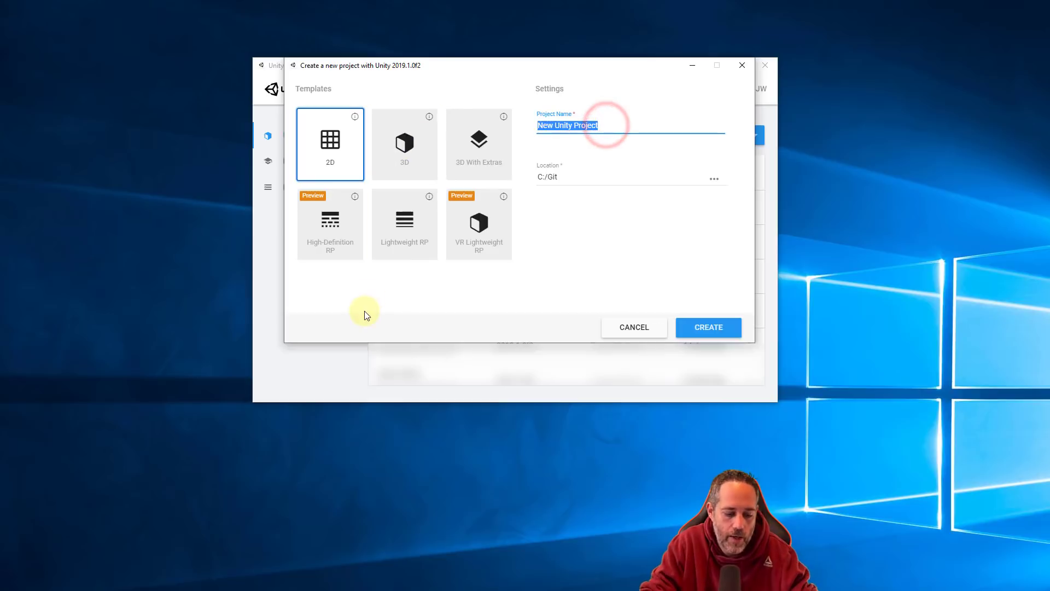
pyautogui.write('Dragons')
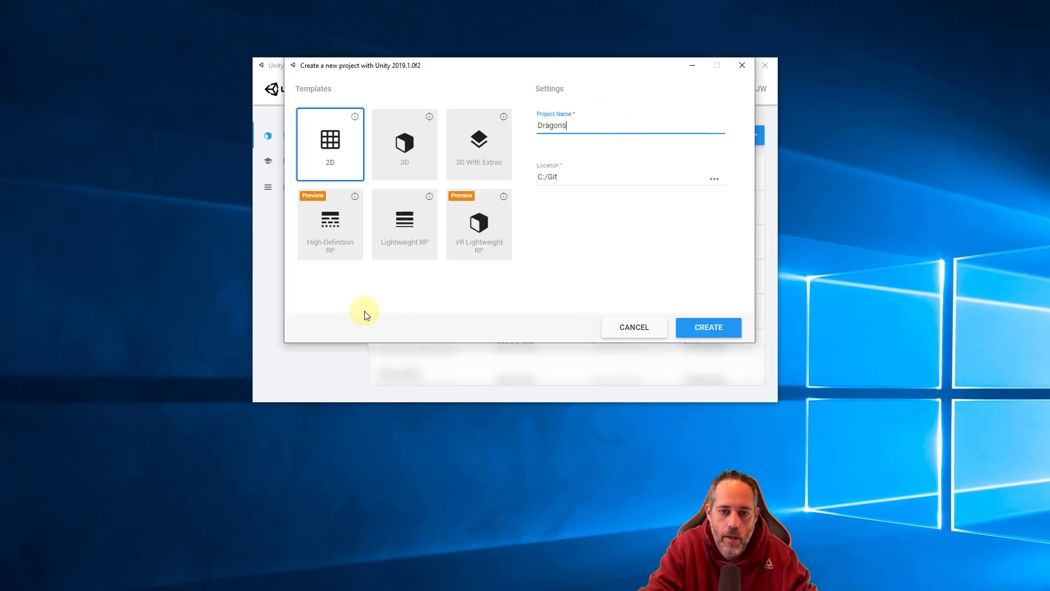
pyautogui.moveTo(549, 177); pyautogui.dragTo(575, 181)
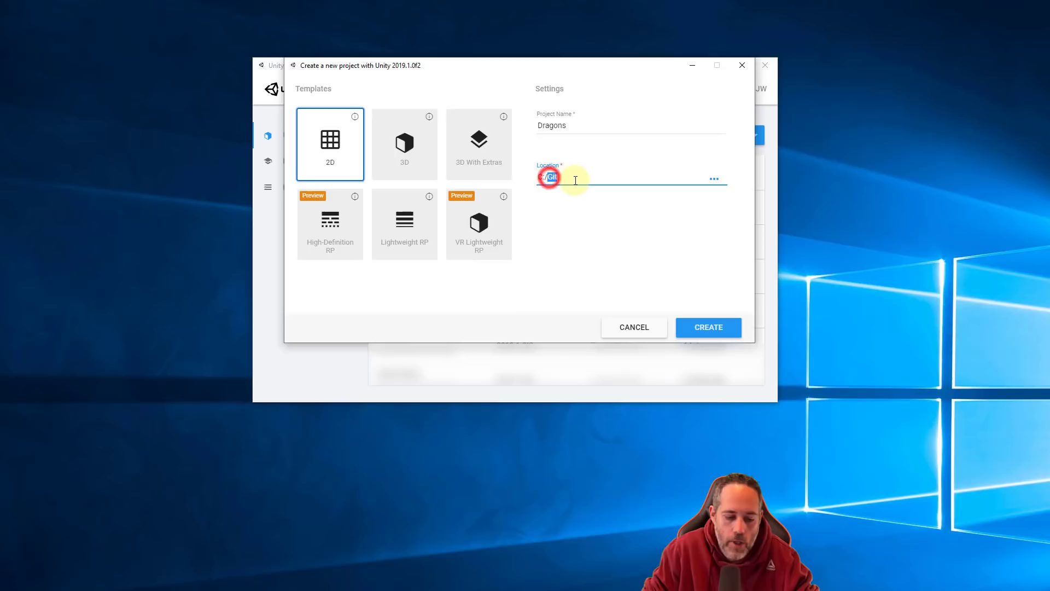
pyautogui.write('Projects')
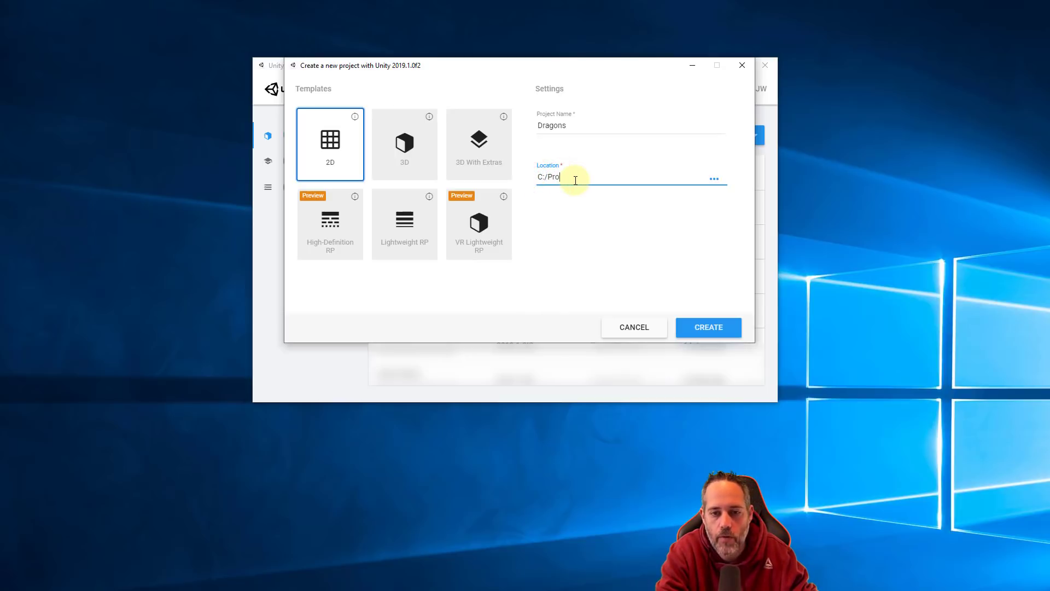
pyautogui.click(715, 325)
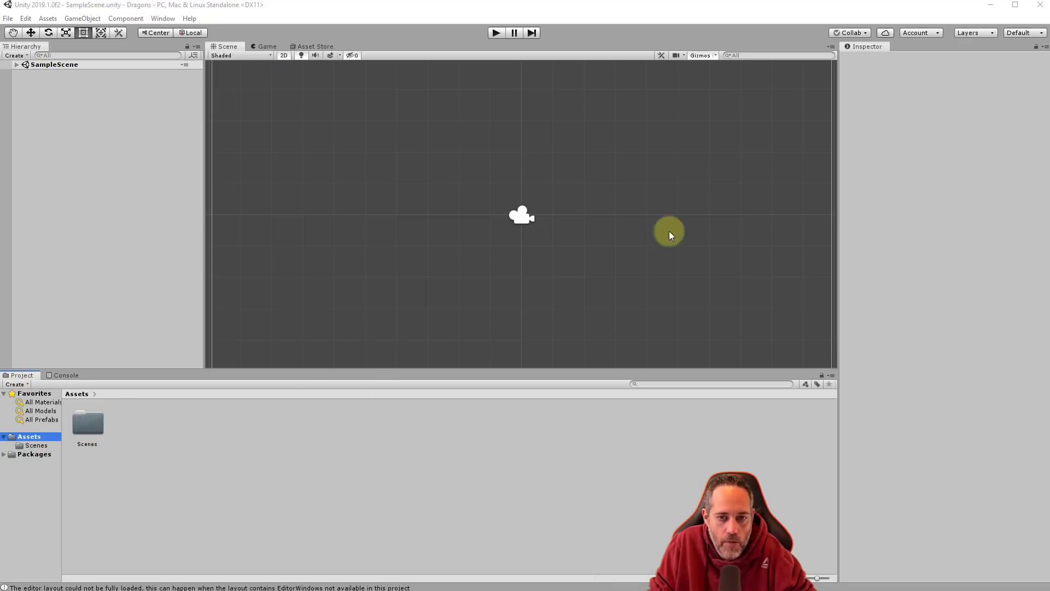
# Step: In the Scene view, select the Main Camera of the empty SampleScene
pyautogui.click(225, 48)
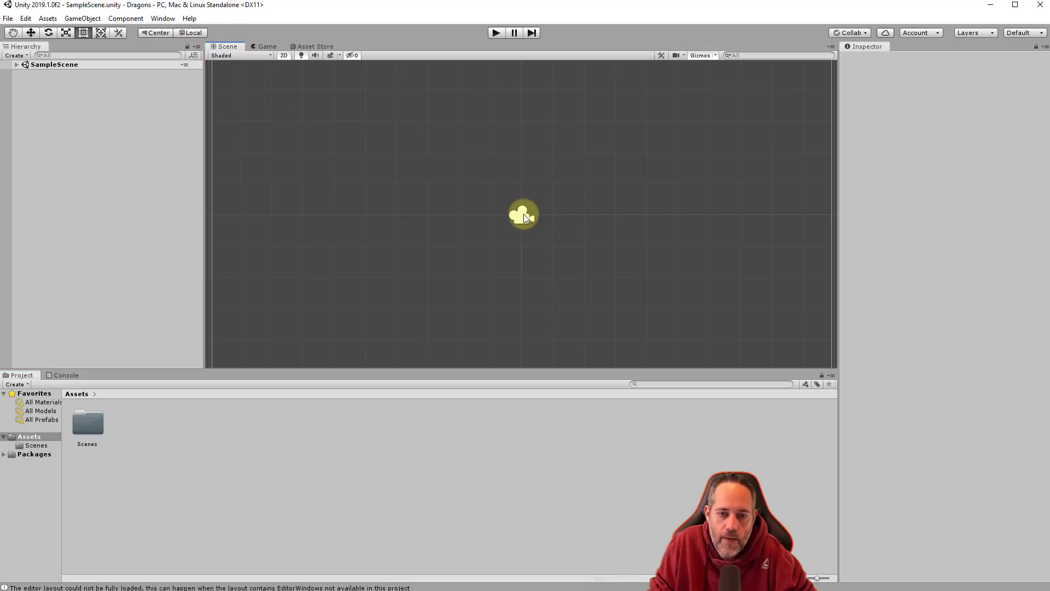
pyautogui.click(523, 219)
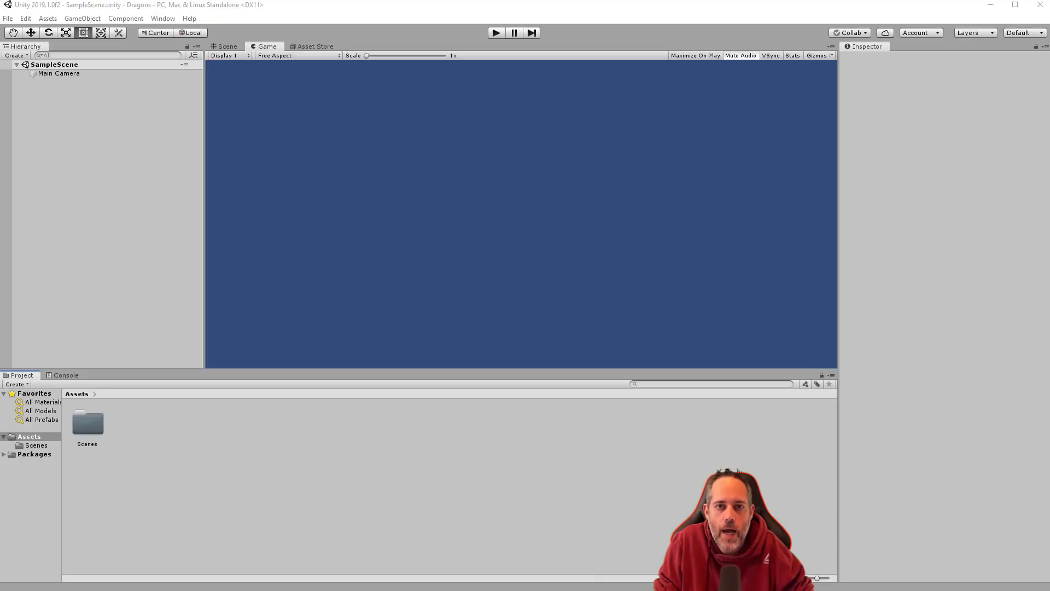
# Step: Bring the Game Art folder into view and open DragonArt.unitypackage in Unity
pyautogui.moveTo(1047, 141); pyautogui.dragTo(450, 110)
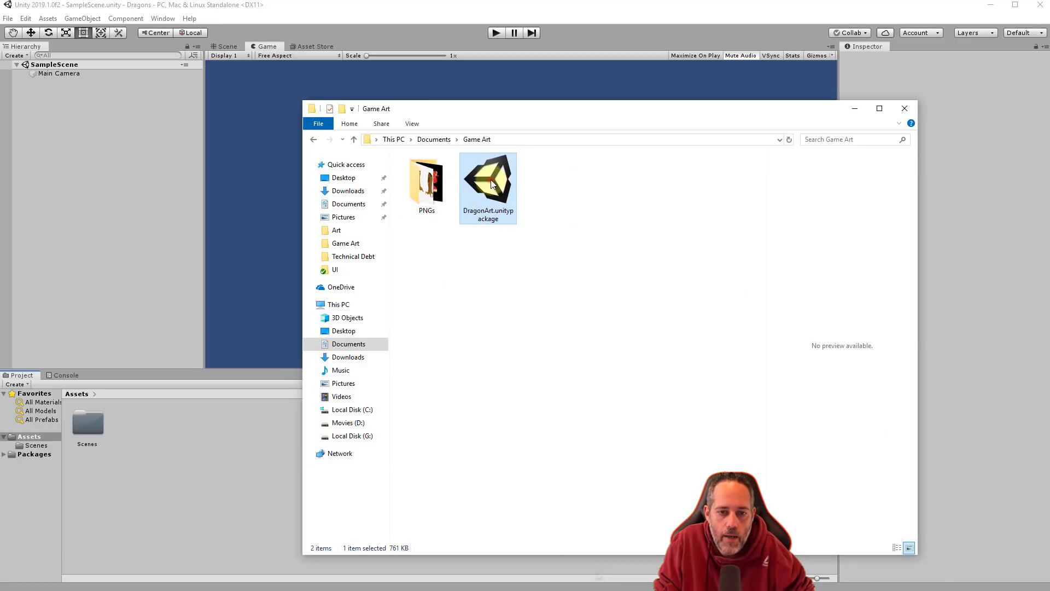
pyautogui.moveTo(490, 180); pyautogui.dragTo(507, 295)
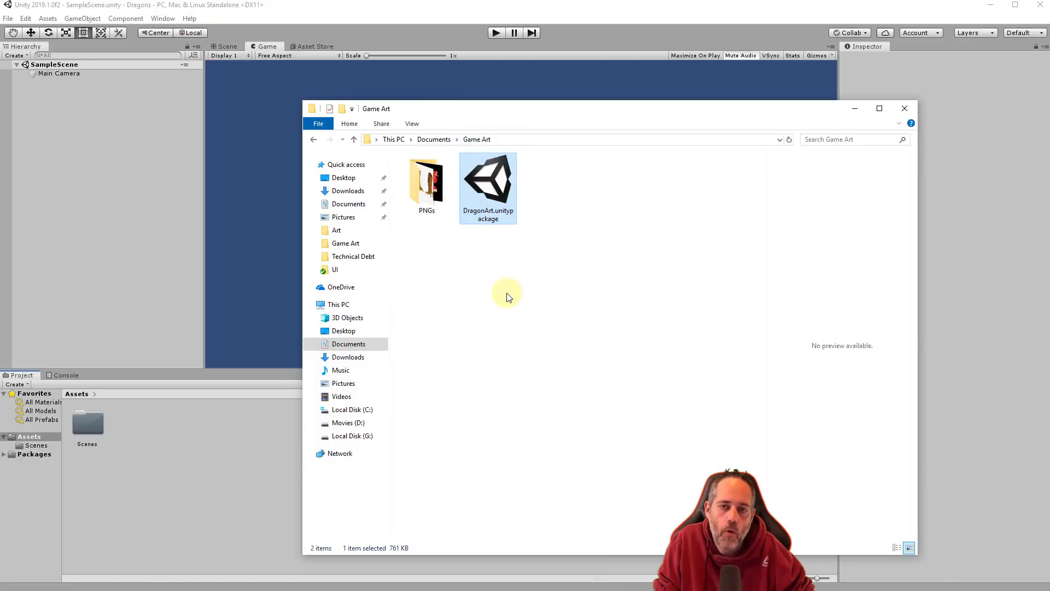
pyautogui.doubleClick(485, 202)
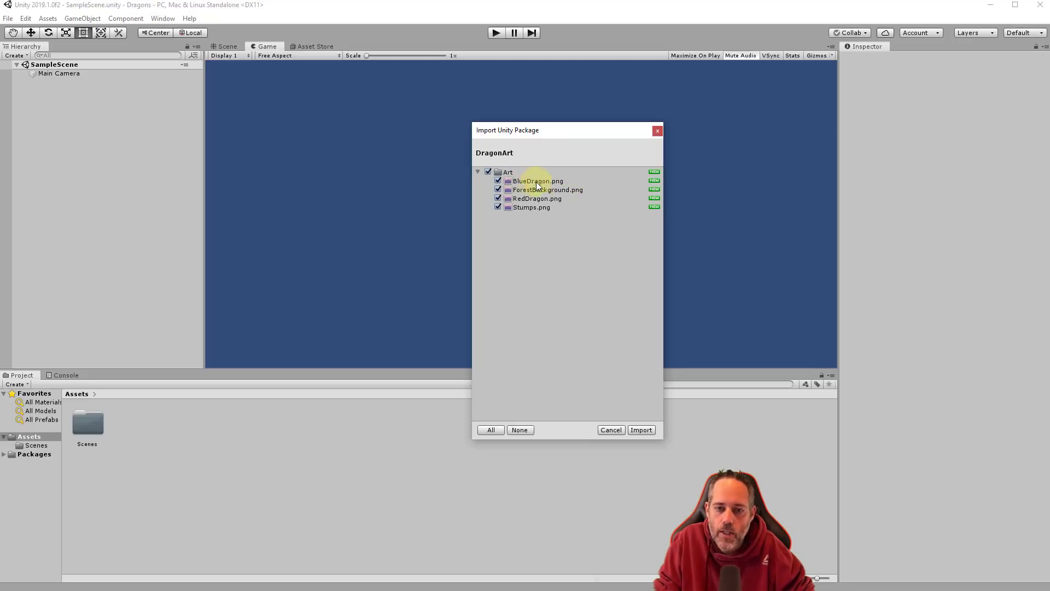
# Step: Preview the Stumps, BlueDragon, RedDragon and ForestBackground images, then import all four
pyautogui.click(553, 209)
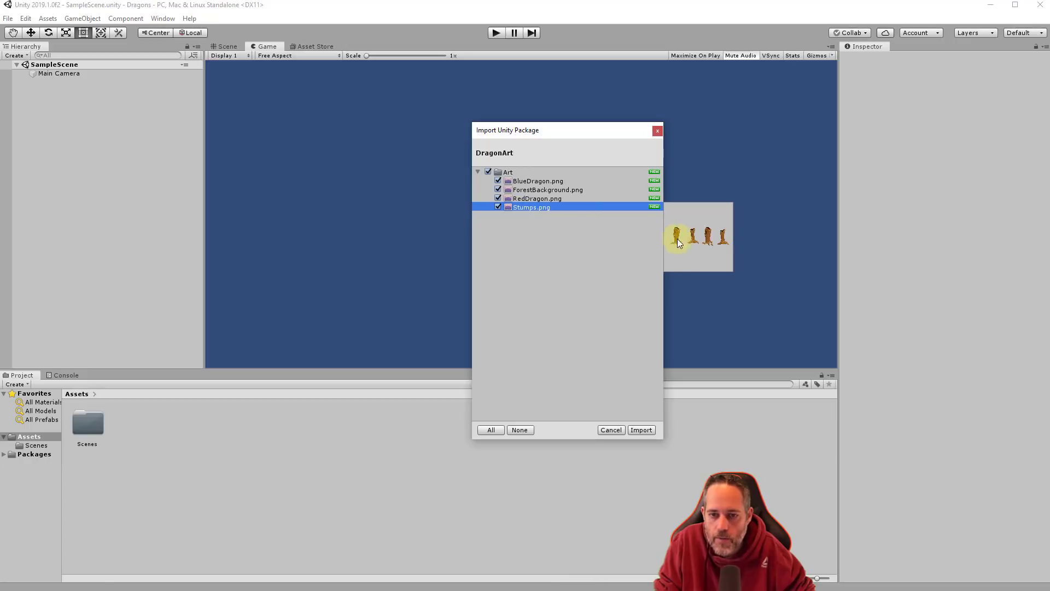
pyautogui.click(547, 182)
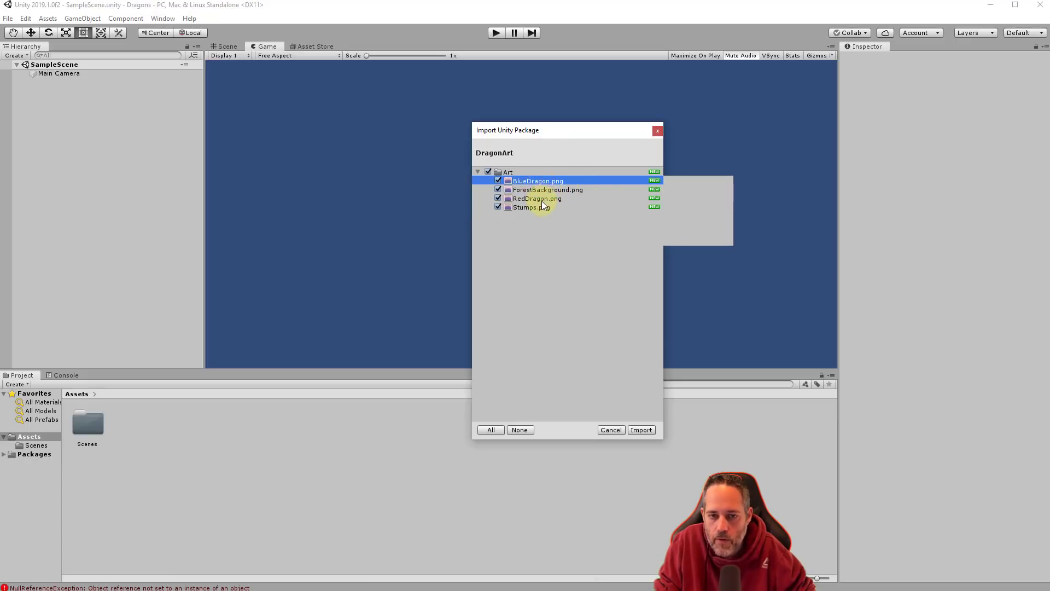
pyautogui.click(540, 199)
pyautogui.click(541, 189)
pyautogui.click(544, 183)
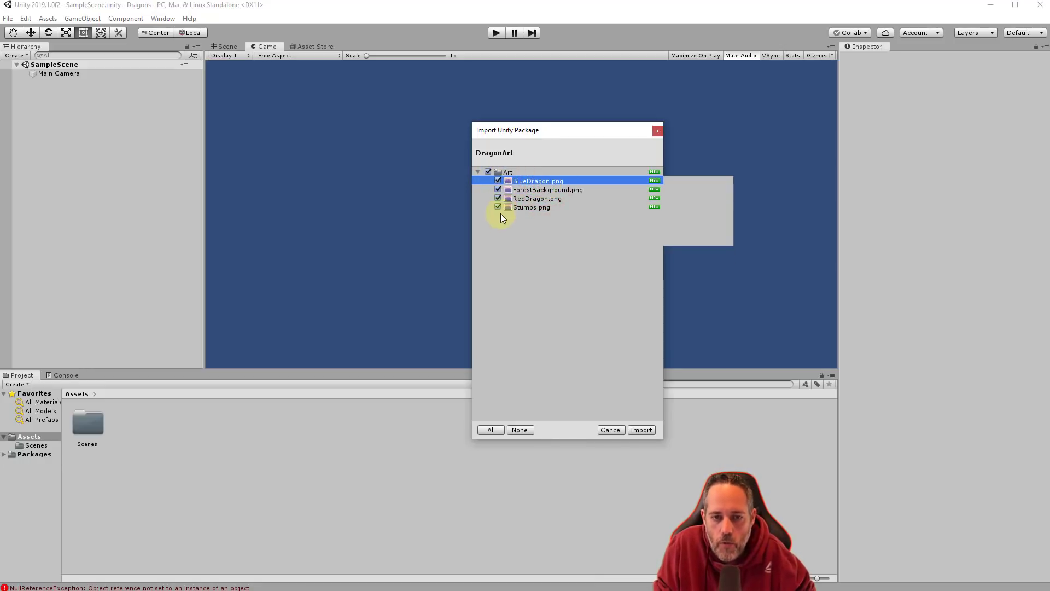
pyautogui.click(637, 429)
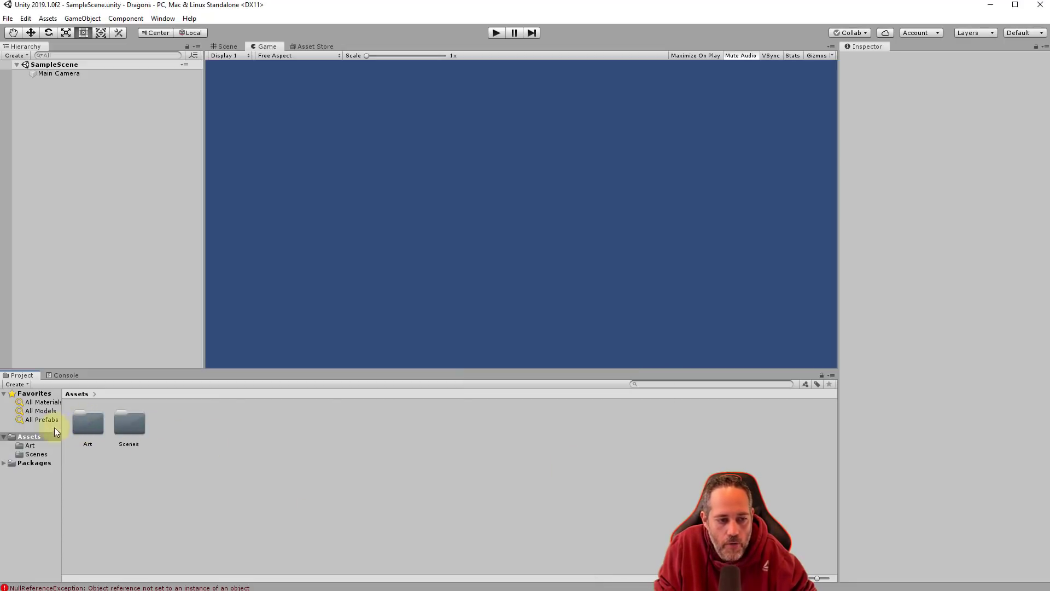
# Step: Inspect the four Art images, then drag BlueDragon into the scene left of the camera
pyautogui.click(29, 446)
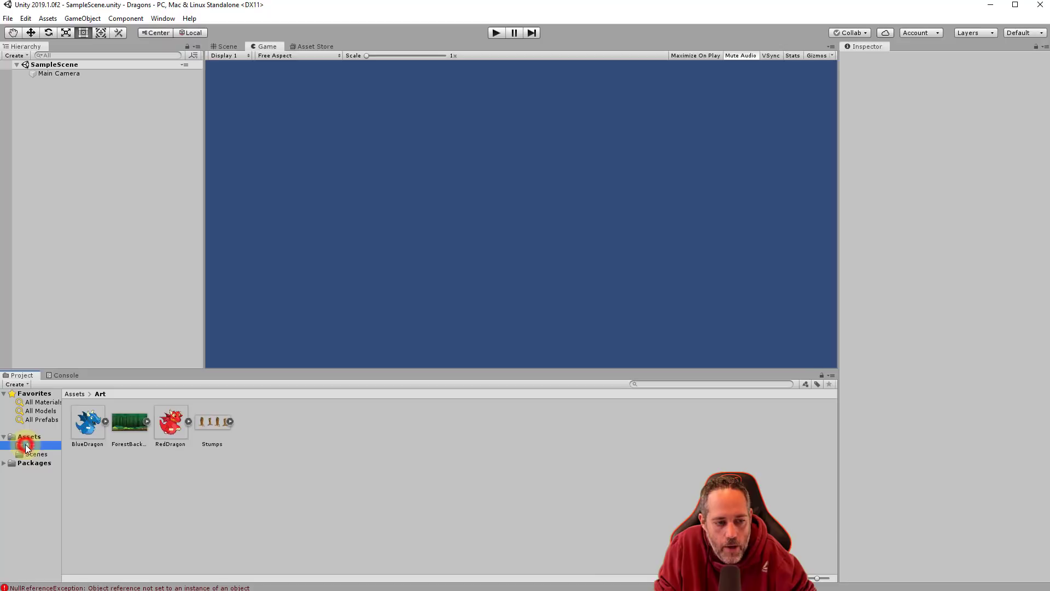
pyautogui.click(90, 425)
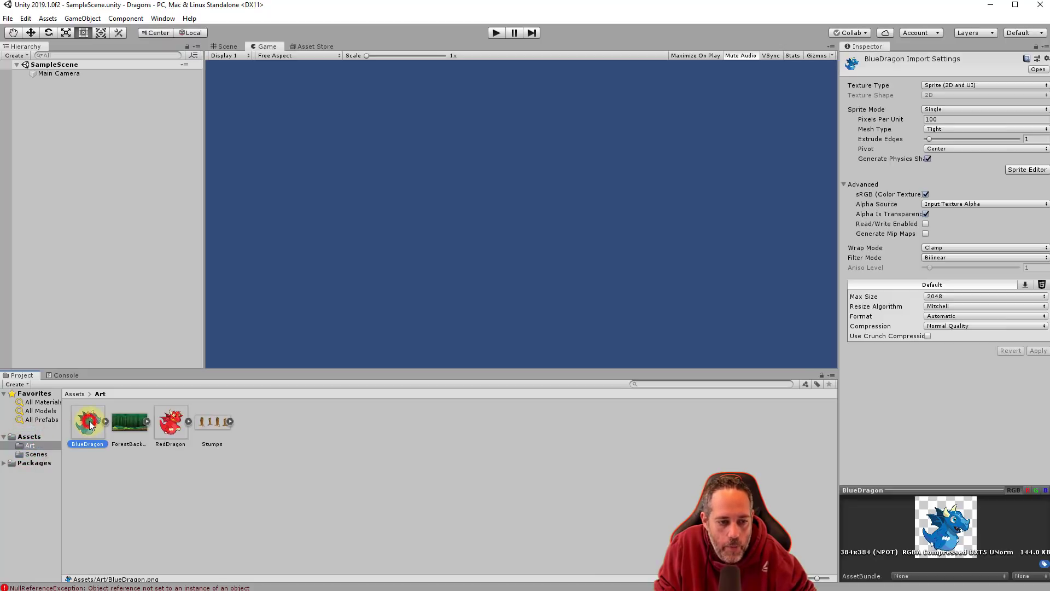
pyautogui.click(134, 421)
pyautogui.click(171, 426)
pyautogui.click(214, 420)
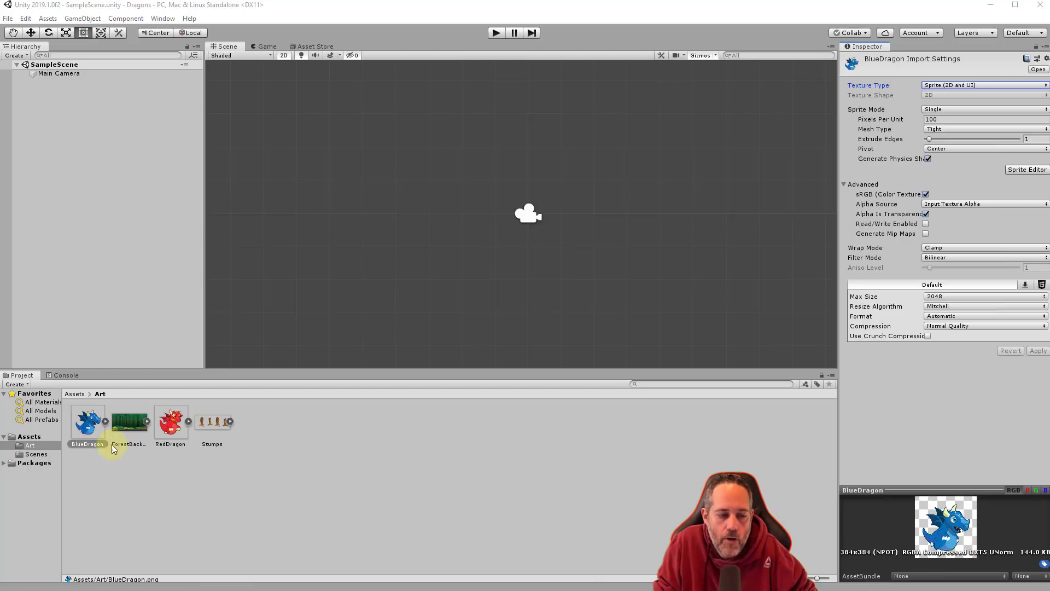
pyautogui.click(84, 428)
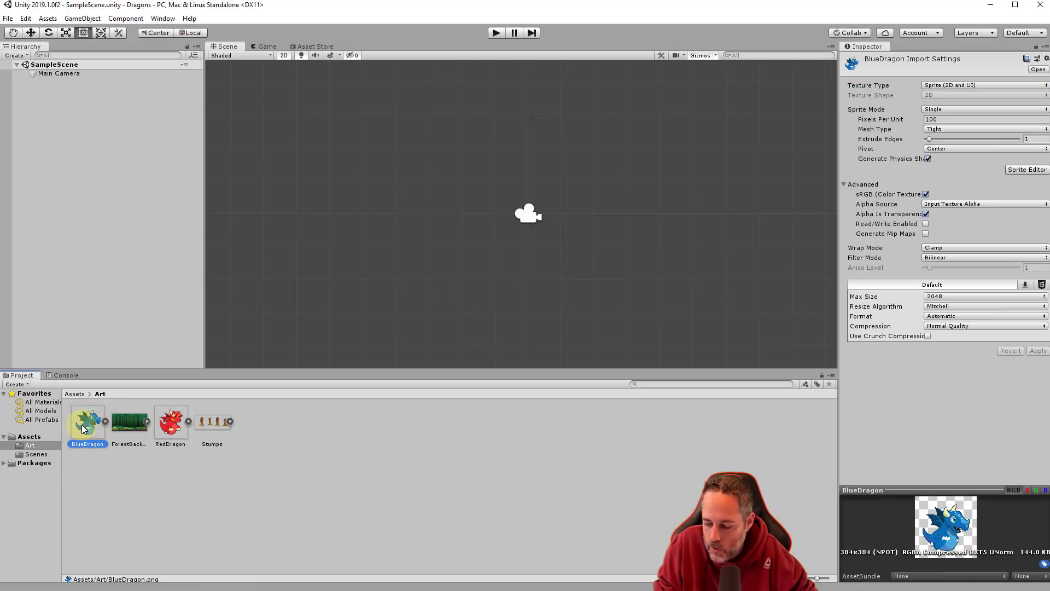
pyautogui.moveTo(85, 428); pyautogui.dragTo(422, 211)
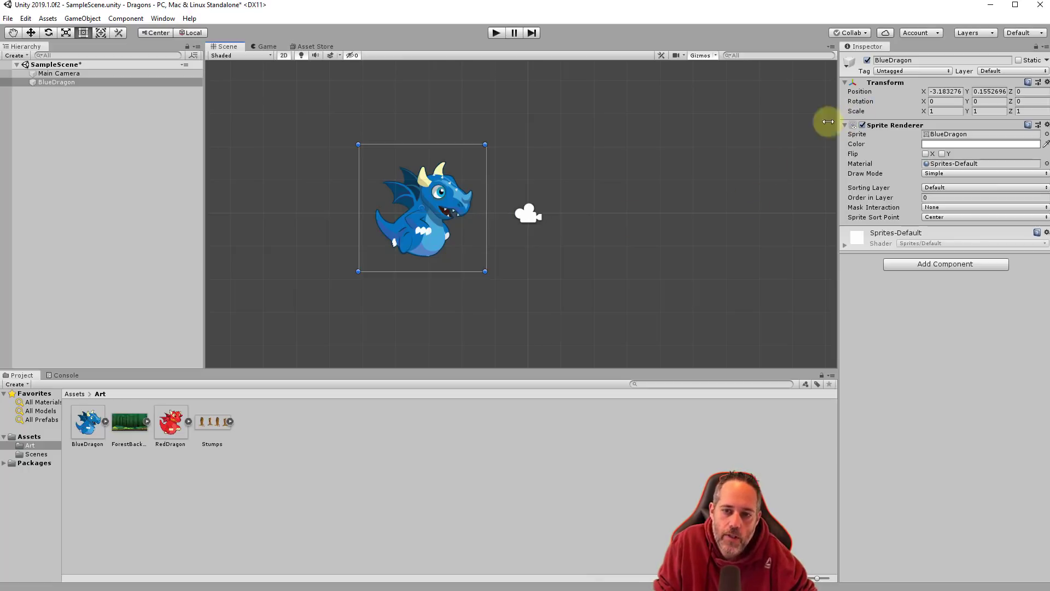
# Step: Set BlueDragon's texture type to Default, apply it, and try dragging it into the scene
pyautogui.click(89, 422)
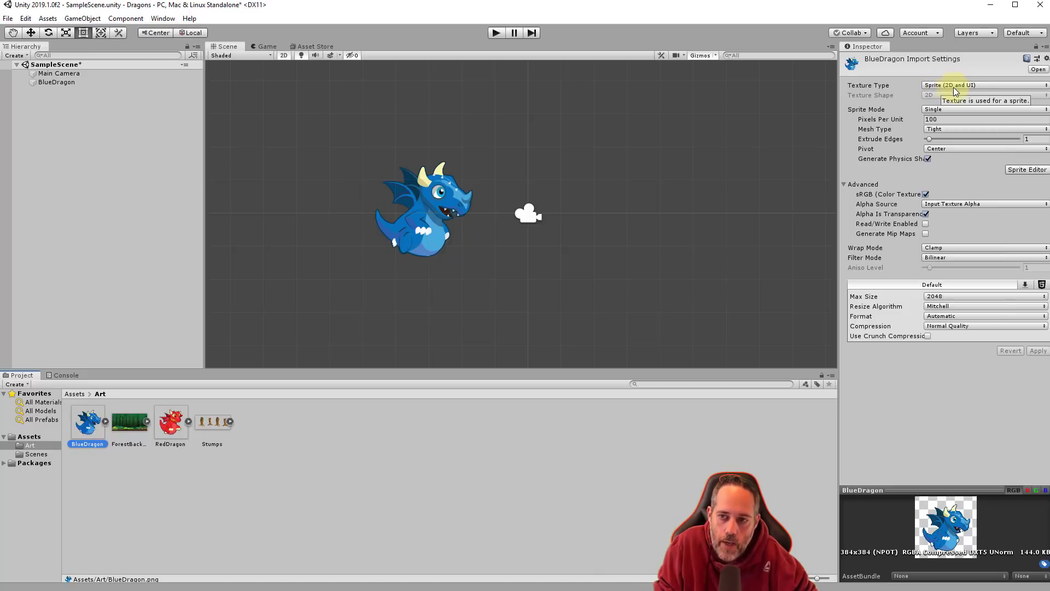
pyautogui.click(982, 86)
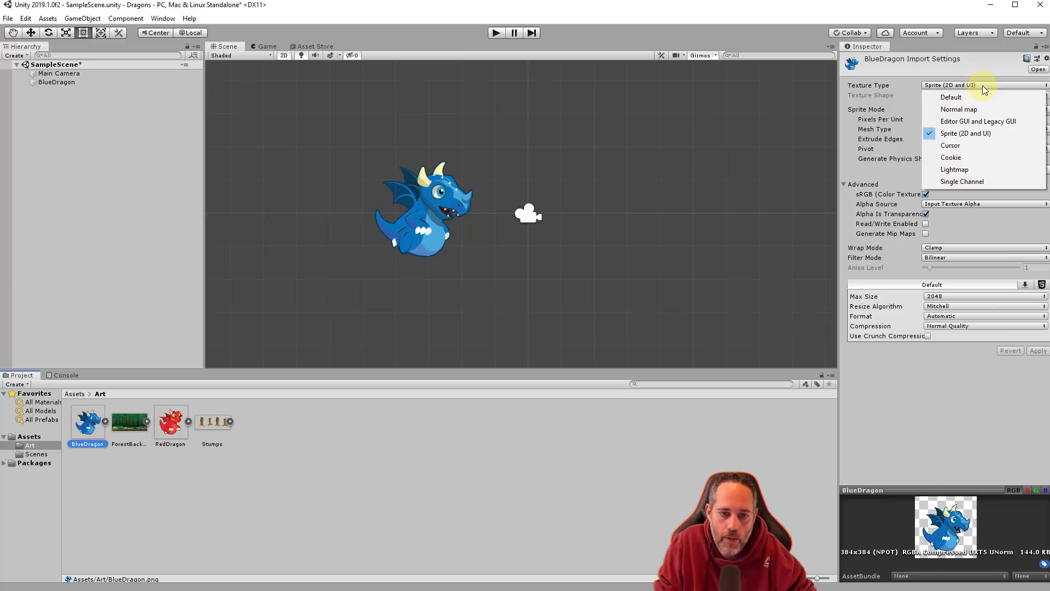
pyautogui.click(961, 97)
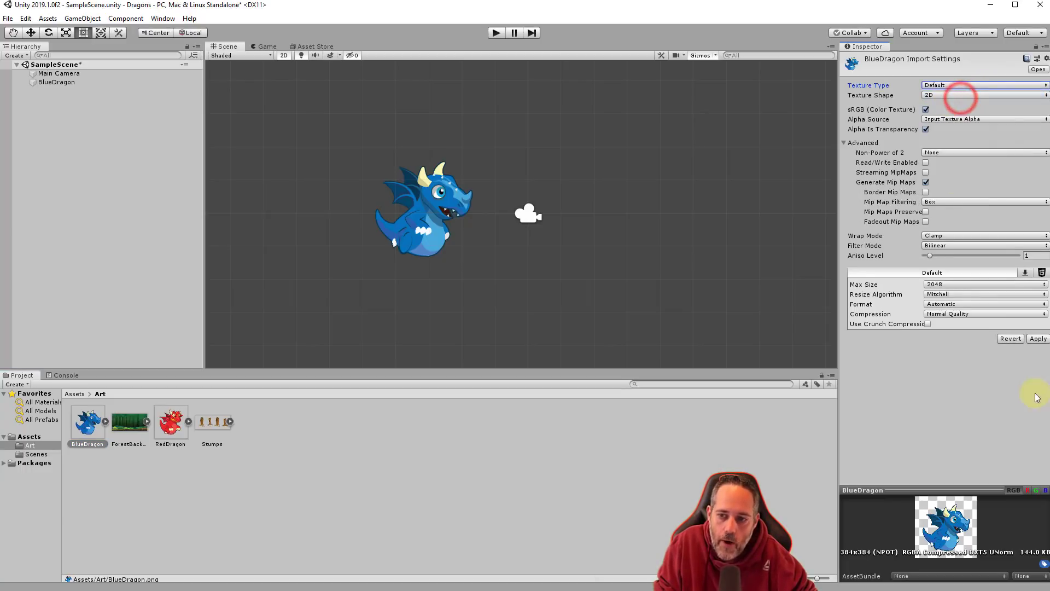
pyautogui.click(1037, 339)
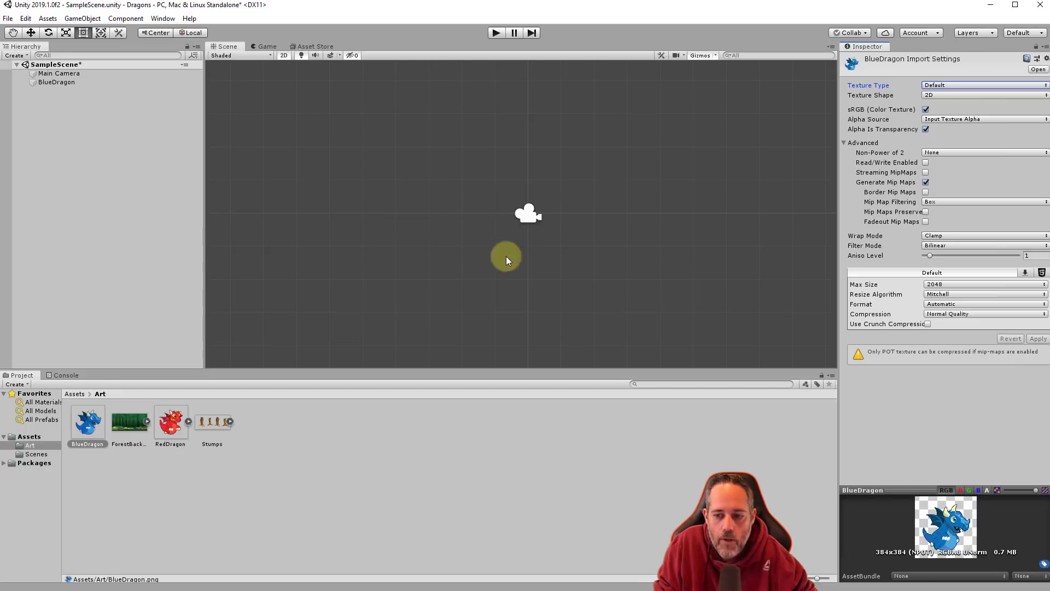
pyautogui.moveTo(88, 422); pyautogui.dragTo(460, 131)
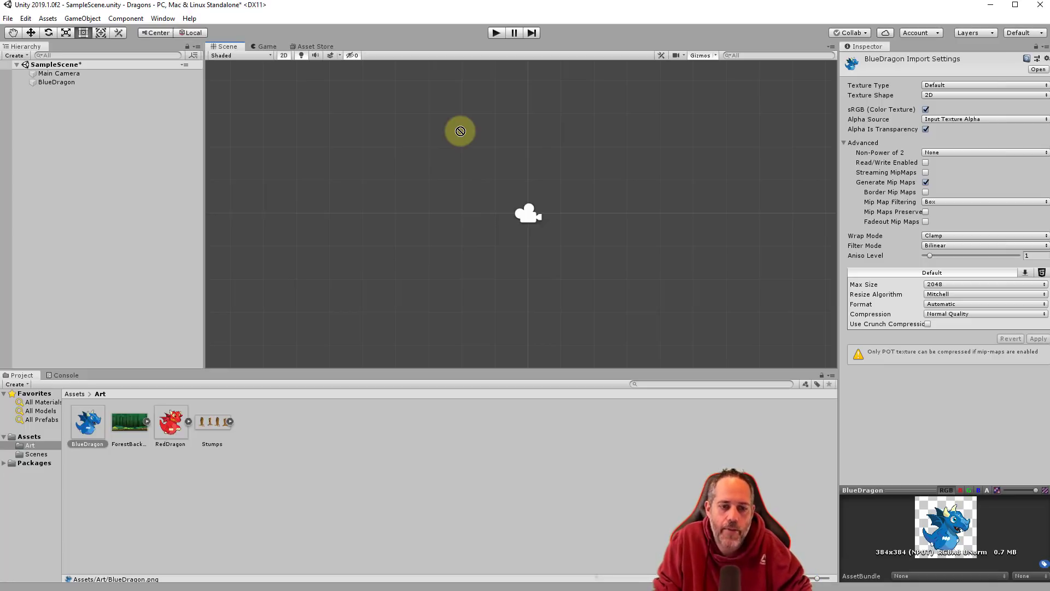
pyautogui.moveTo(460, 131); pyautogui.dragTo(87, 422)
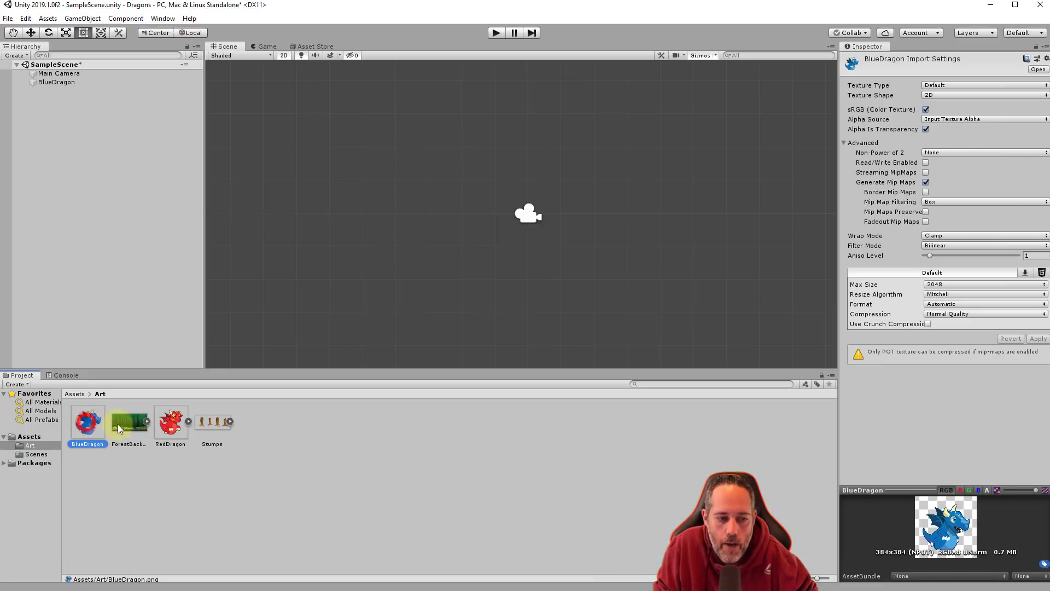
# Step: Change BlueDragon's texture type to Sprite (2D and UI) and apply it
pyautogui.click(936, 85)
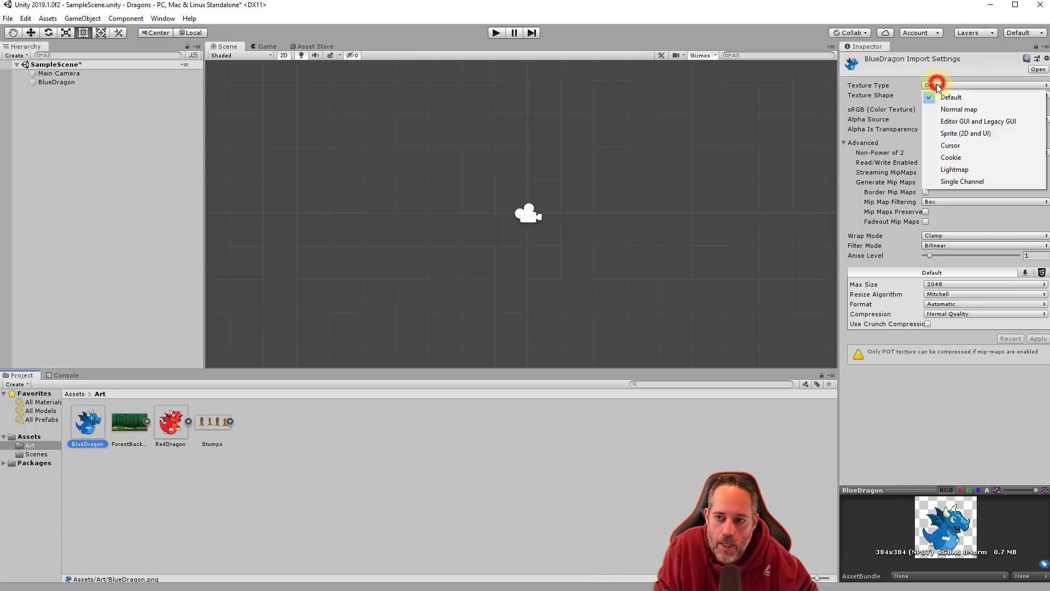
pyautogui.click(955, 134)
pyautogui.click(1037, 351)
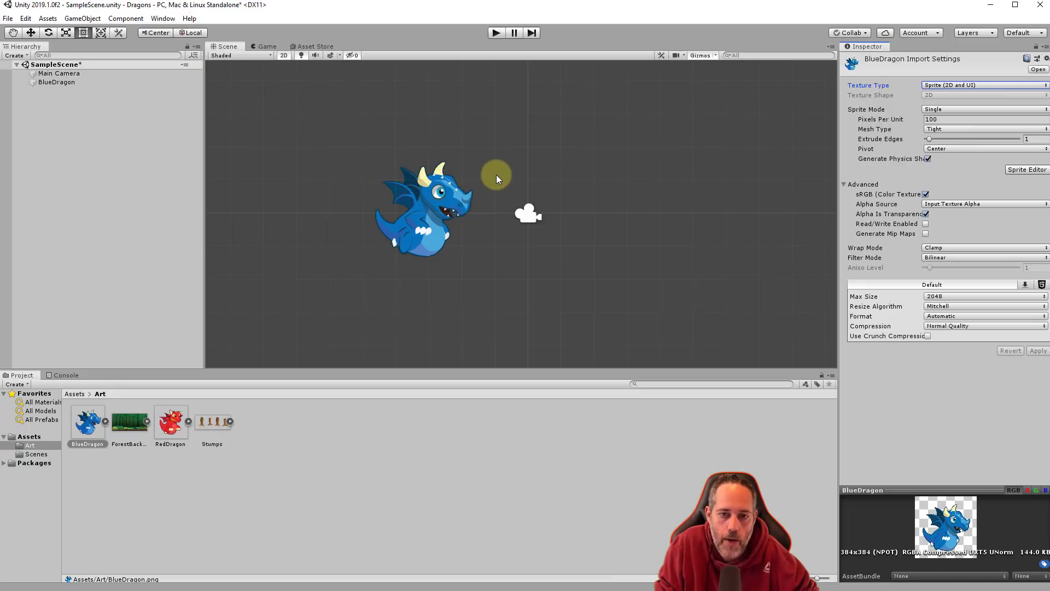
# Step: Zoom out, check the Game view, then select BlueDragon at X -3.183276, Y 0.1552696
pyautogui.scroll(-4, 497, 175)
pyautogui.scroll(5, 497, 175)
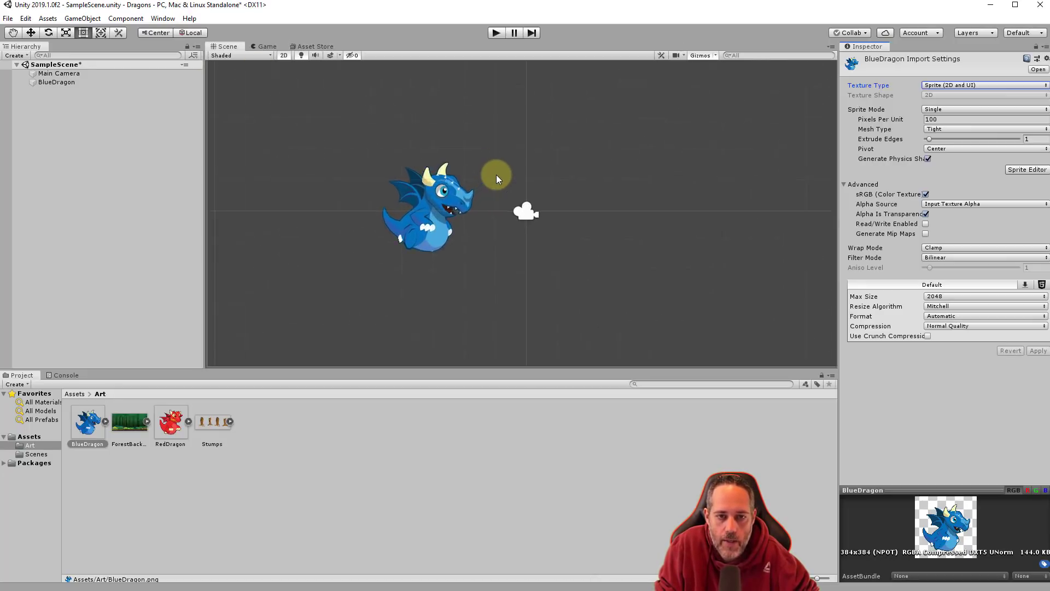
pyautogui.scroll(-2, 493, 175)
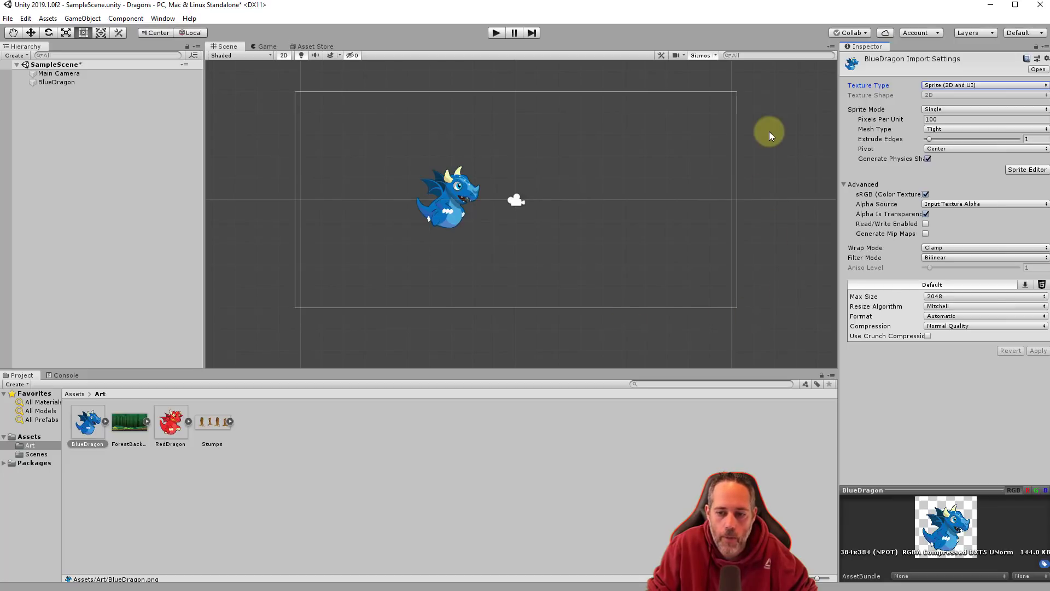
pyautogui.click(260, 47)
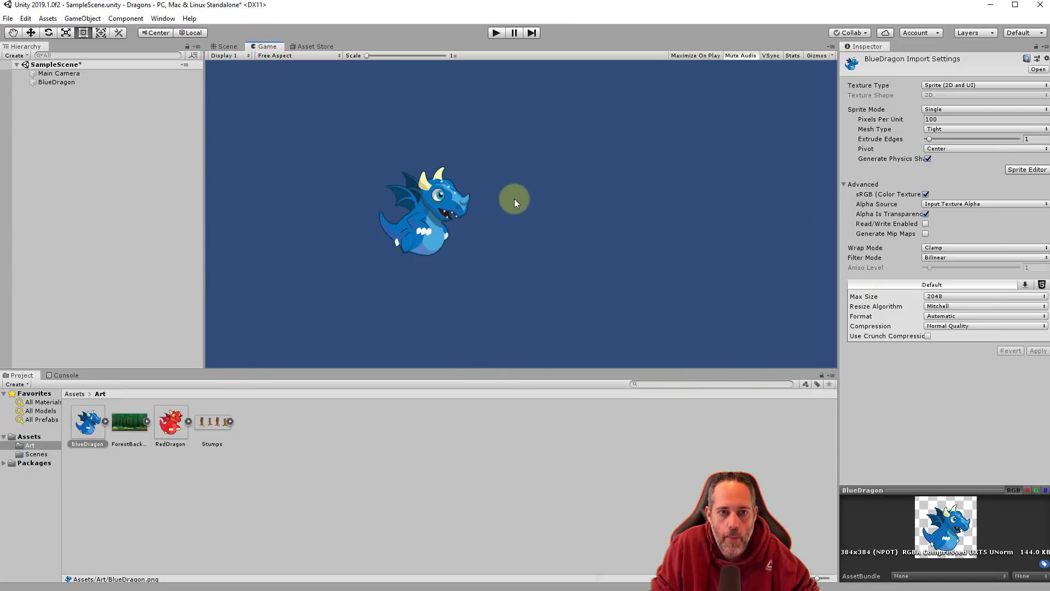
pyautogui.click(228, 47)
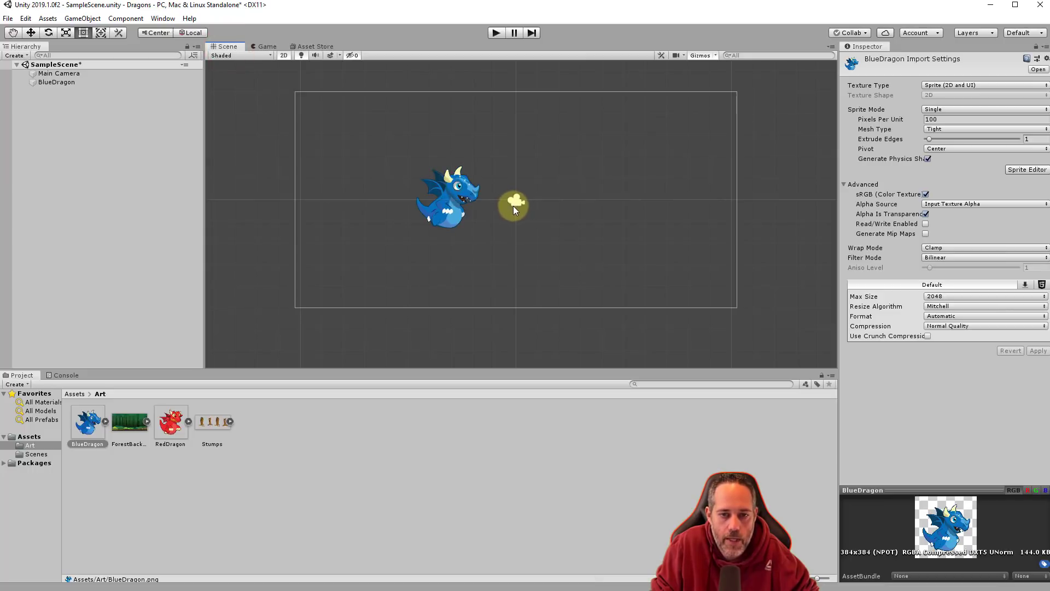
pyautogui.click(438, 207)
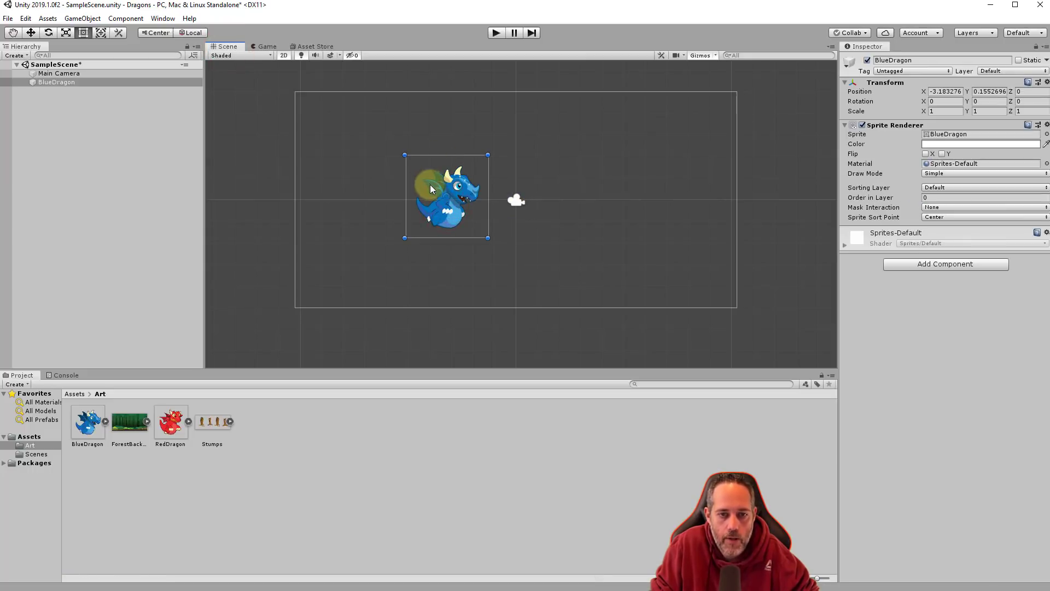
# Step: Move BlueDragon to the camera centre (X -0.01, Y 0.03) and check it in Game view
pyautogui.click(53, 85)
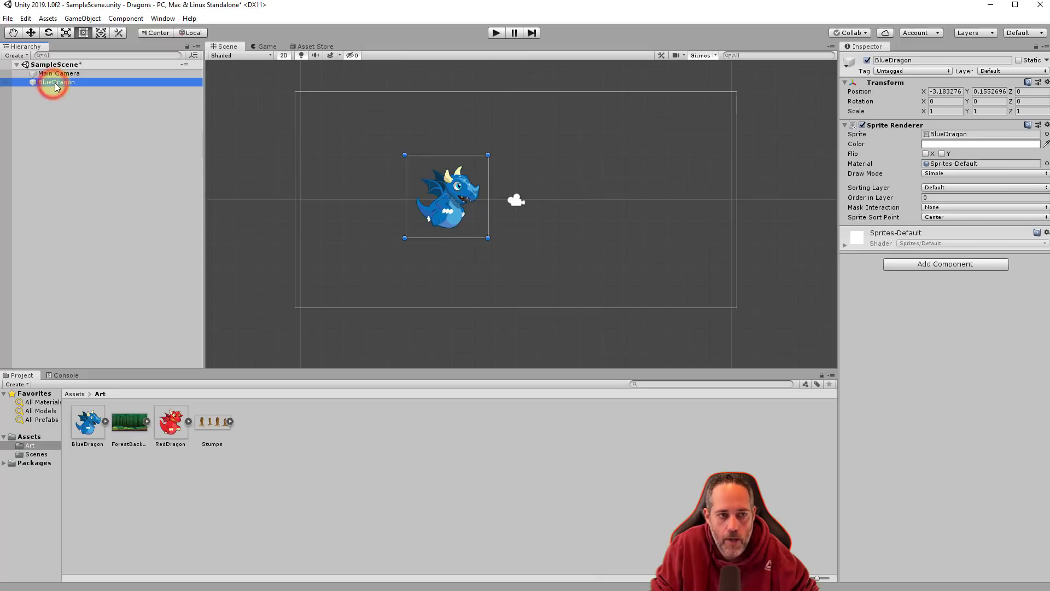
pyautogui.click(424, 181)
pyautogui.moveTo(424, 181); pyautogui.dragTo(494, 186)
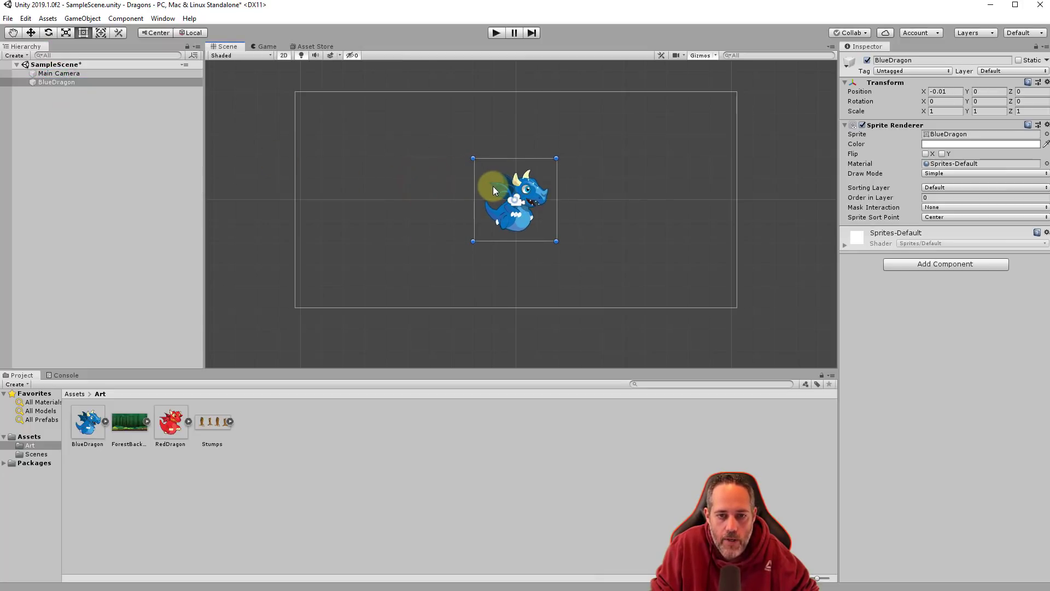
pyautogui.click(258, 46)
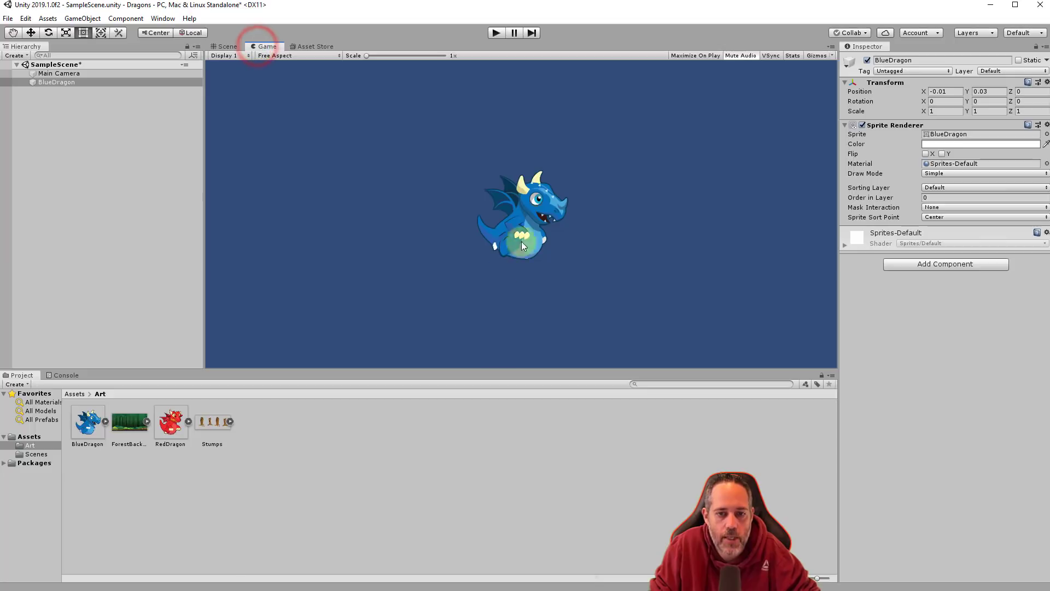
# Step: Dock the Game view beside the Scene and move BlueDragon to X -0.29, Y 0.6
pyautogui.click(265, 47)
pyautogui.moveTo(264, 48); pyautogui.dragTo(765, 208)
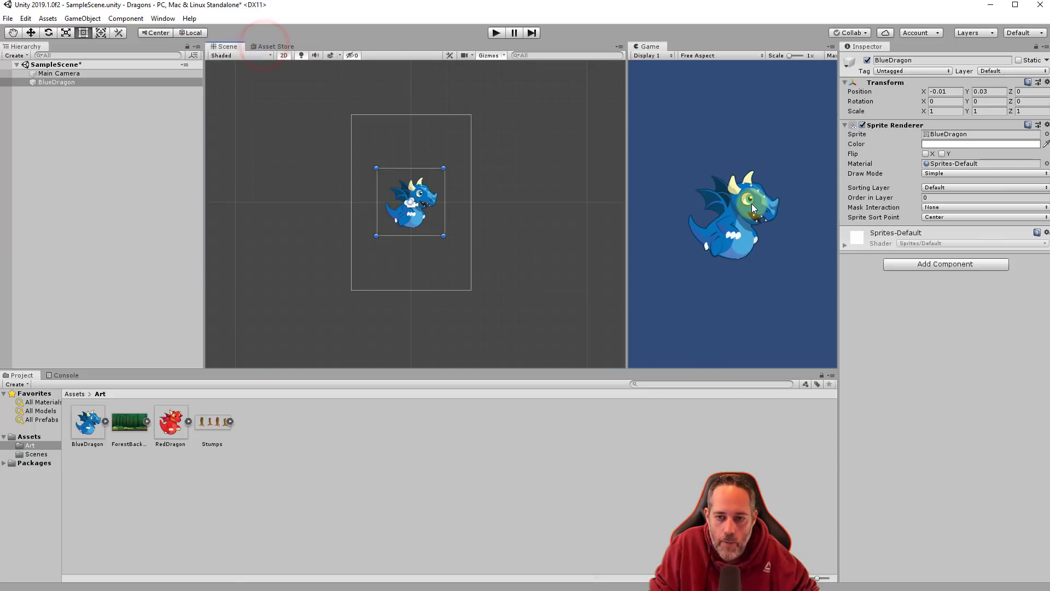
pyautogui.moveTo(626, 244); pyautogui.dragTo(526, 246)
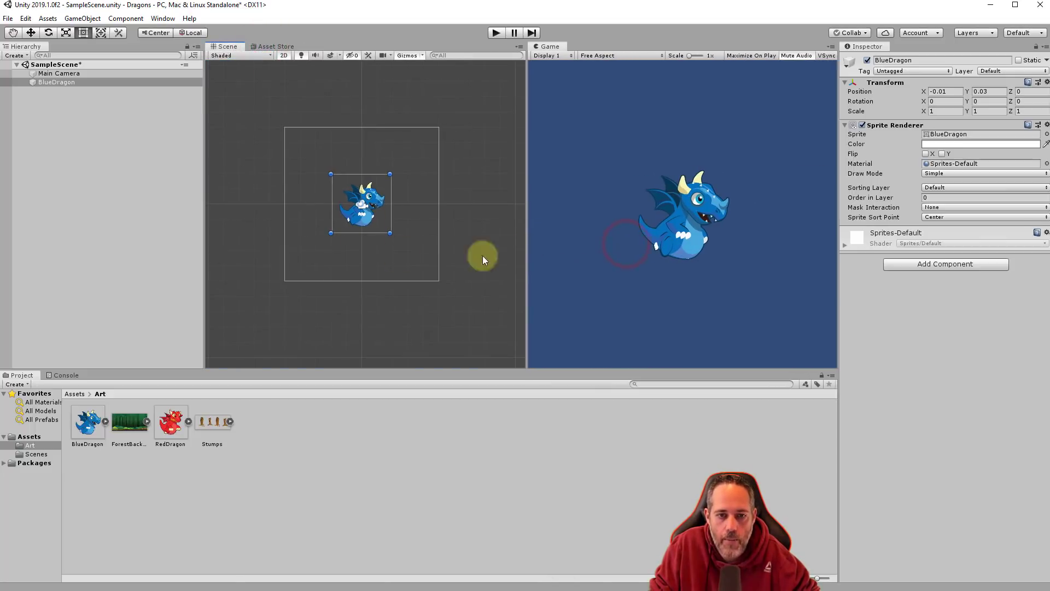
pyautogui.moveTo(375, 203)
pyautogui.mouseDown()
pyautogui.moveTo(369, 247)
pyautogui.moveTo(335, 191)
pyautogui.moveTo(349, 179)
pyautogui.moveTo(322, 202)
pyautogui.moveTo(370, 201)
pyautogui.moveTo(359, 208)
pyautogui.mouseUp()
# Step: Regroup the Game tab with Scene and Asset Store, and return to the Scene view
pyautogui.click(548, 46)
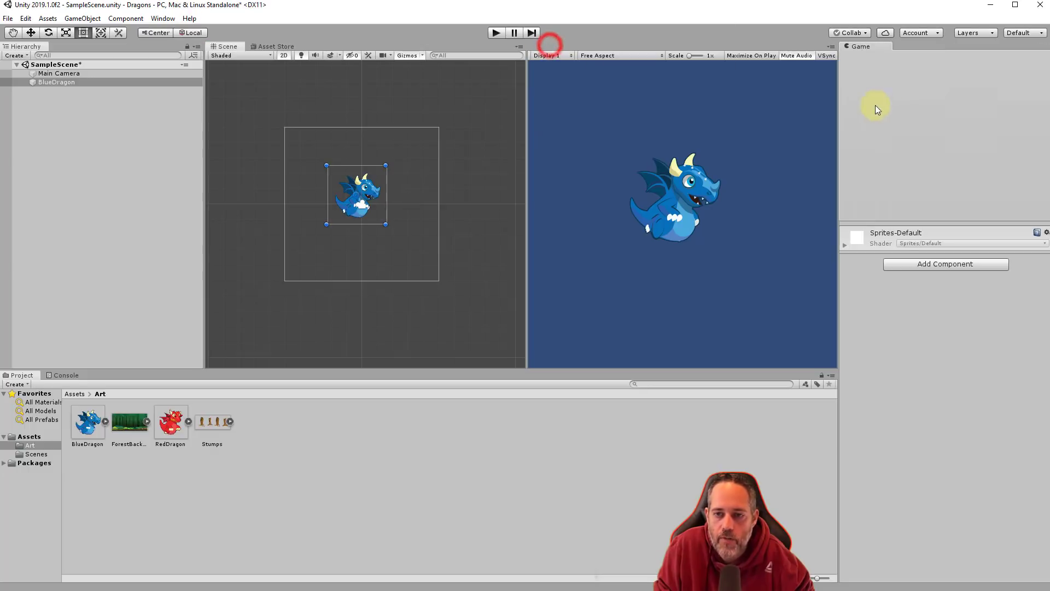
pyautogui.moveTo(548, 46); pyautogui.dragTo(453, 46)
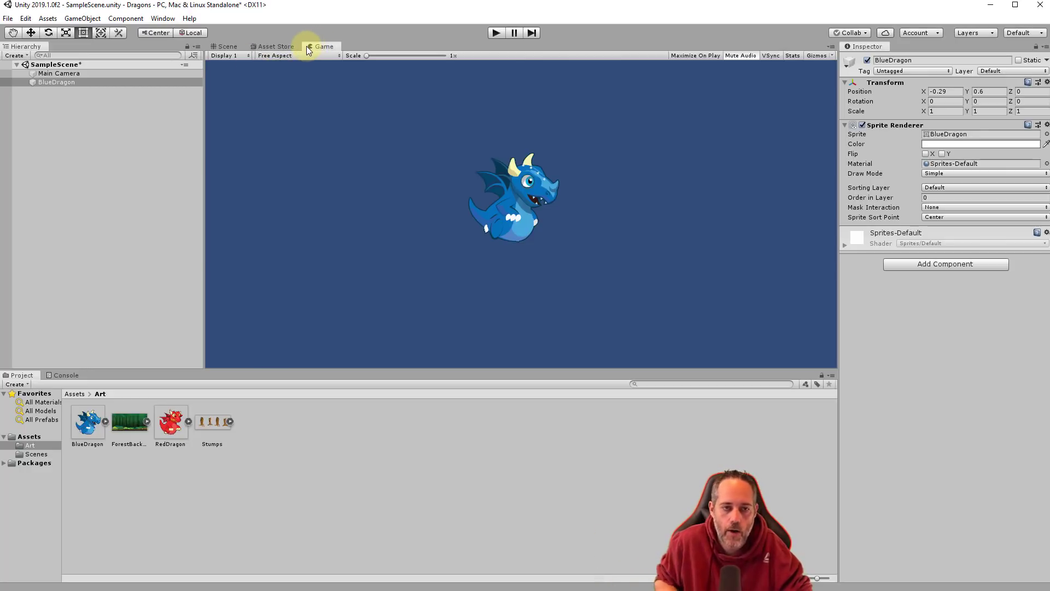
pyautogui.click(230, 47)
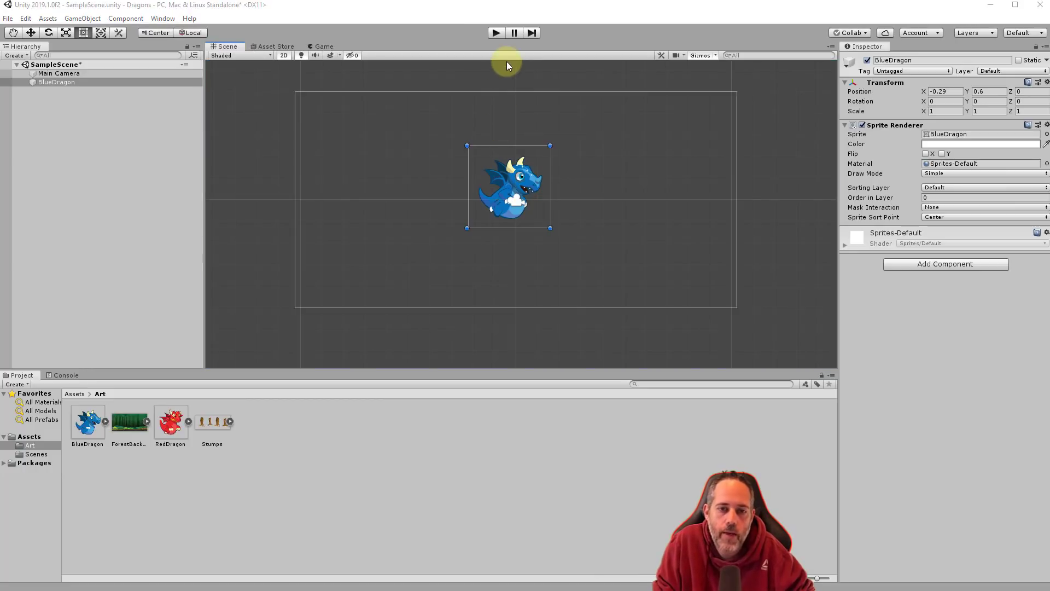
# Step: Start Play mode, stop it, start it again, then pause the game
pyautogui.click(496, 33)
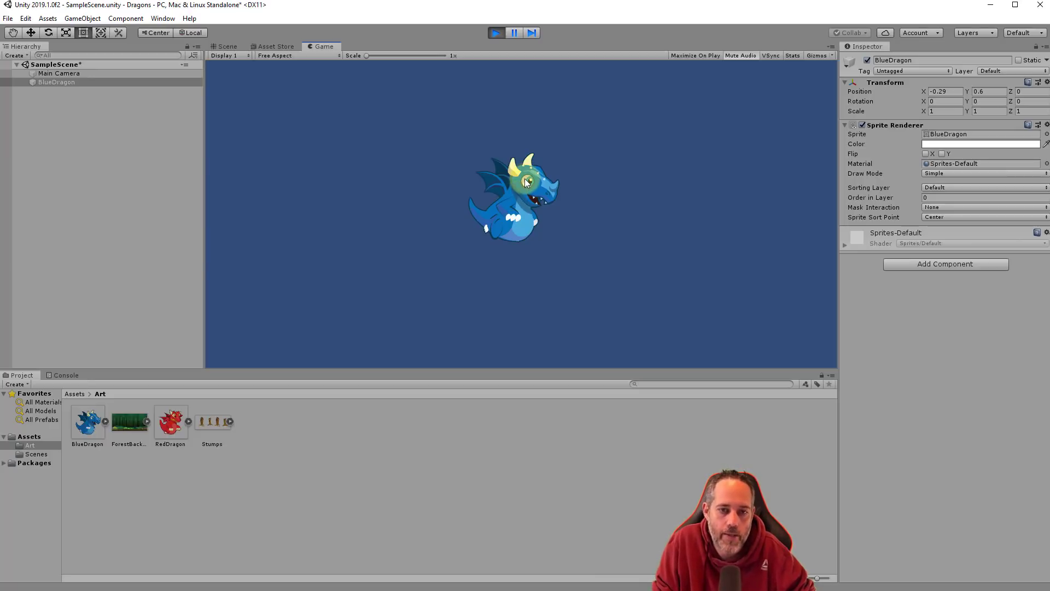
pyautogui.click(492, 34)
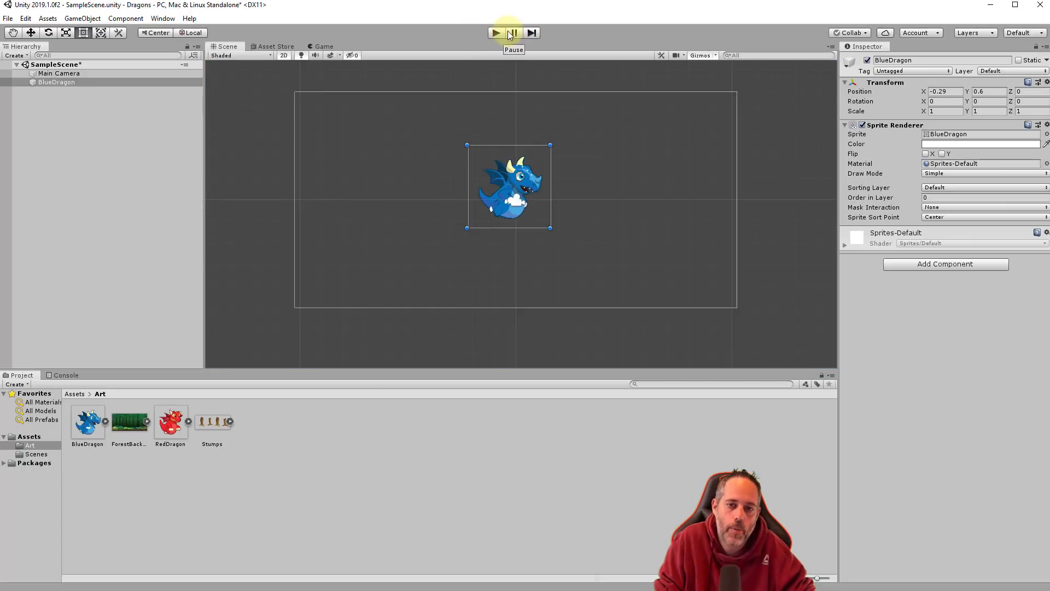
pyautogui.click(499, 34)
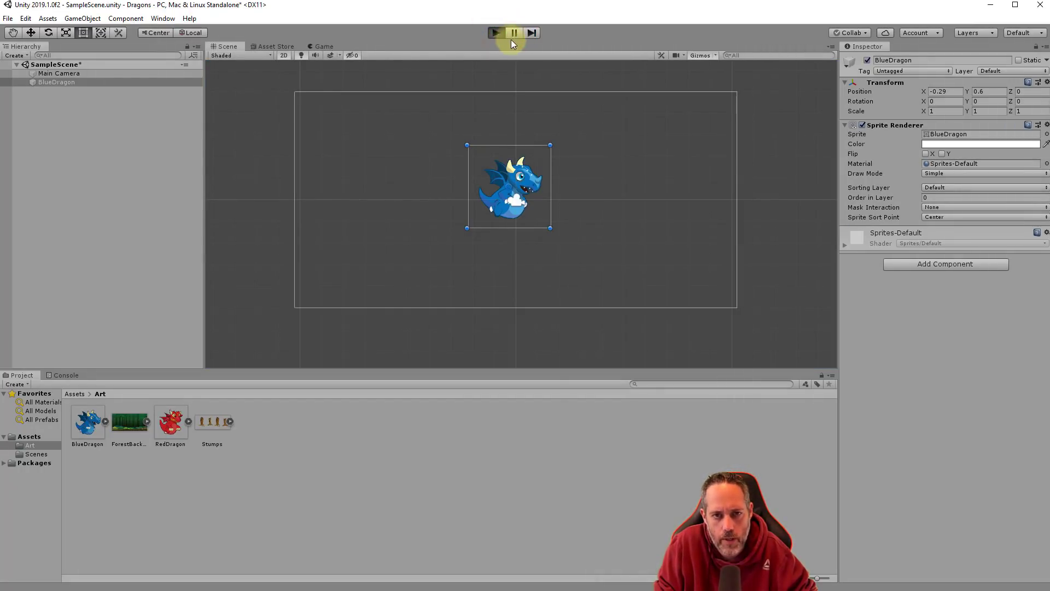
pyautogui.click(514, 34)
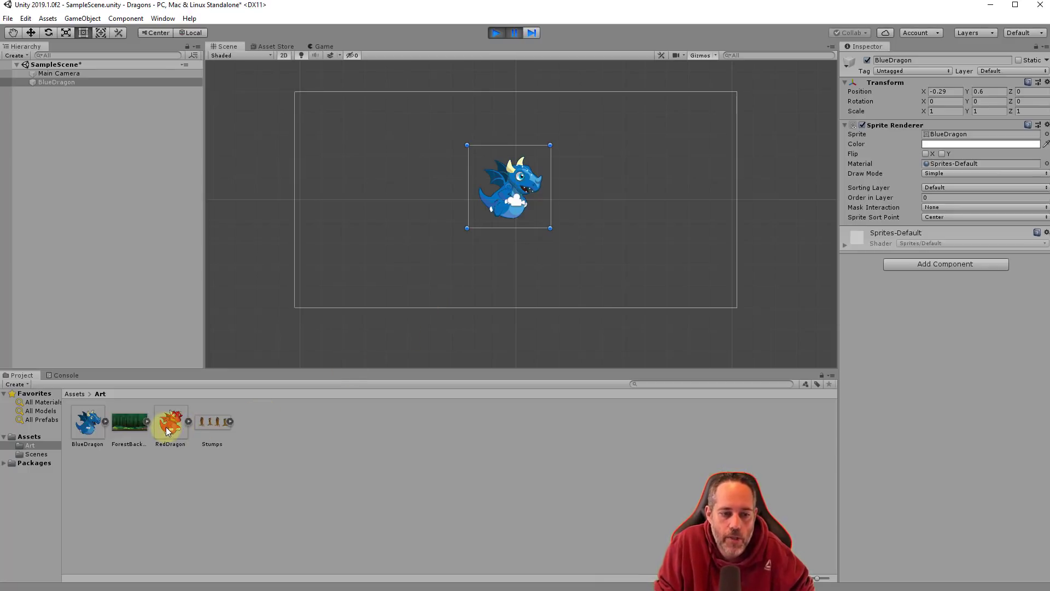
# Step: Drop two red dragons in and shift the blue dragon during play, then stop the game to discard them
pyautogui.moveTo(169, 422); pyautogui.dragTo(439, 214)
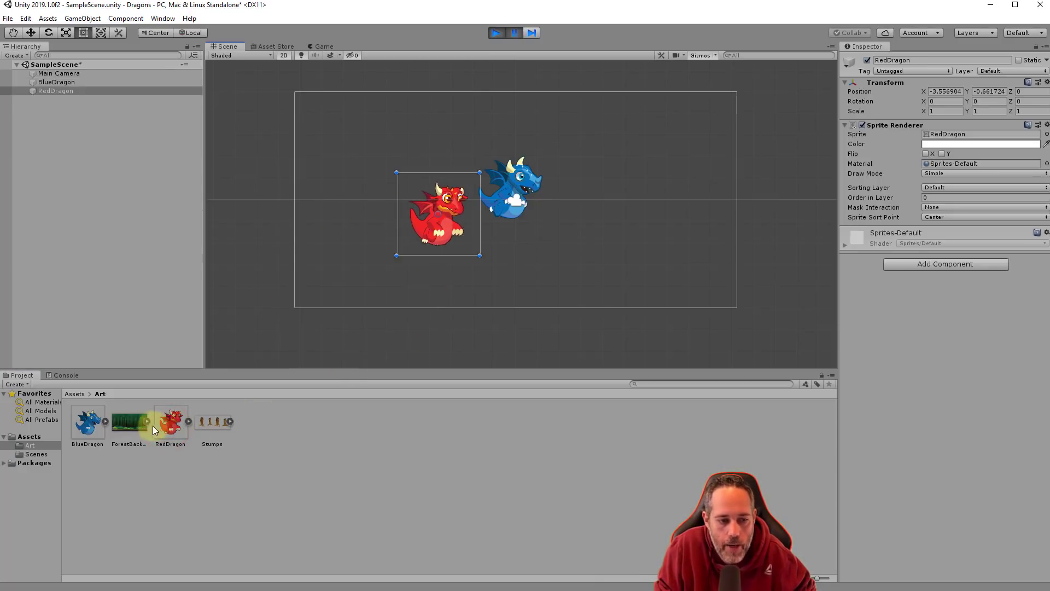
pyautogui.moveTo(167, 425); pyautogui.dragTo(420, 219)
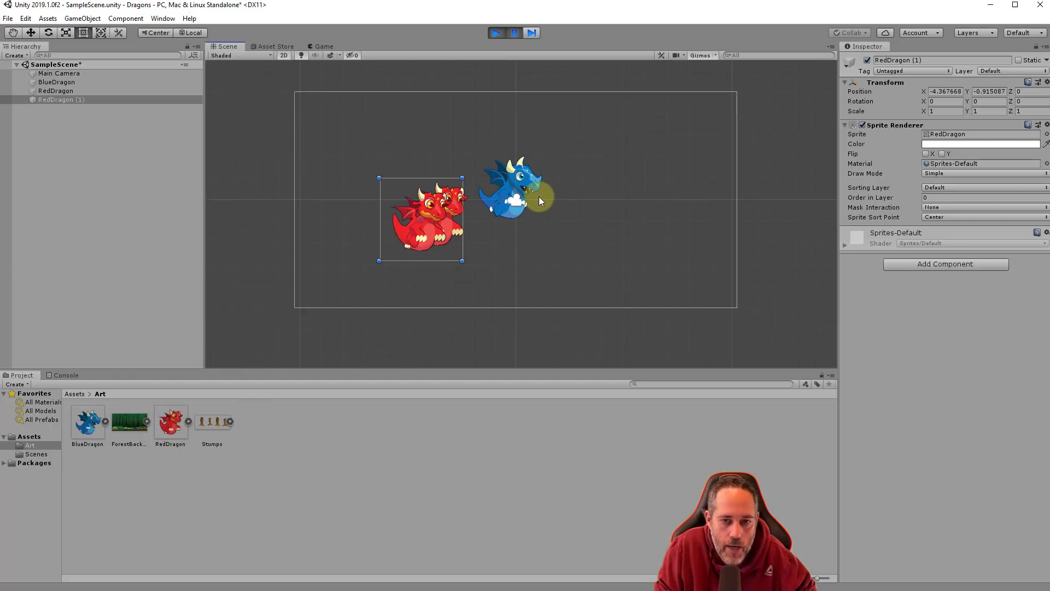
pyautogui.moveTo(509, 183); pyautogui.dragTo(639, 182)
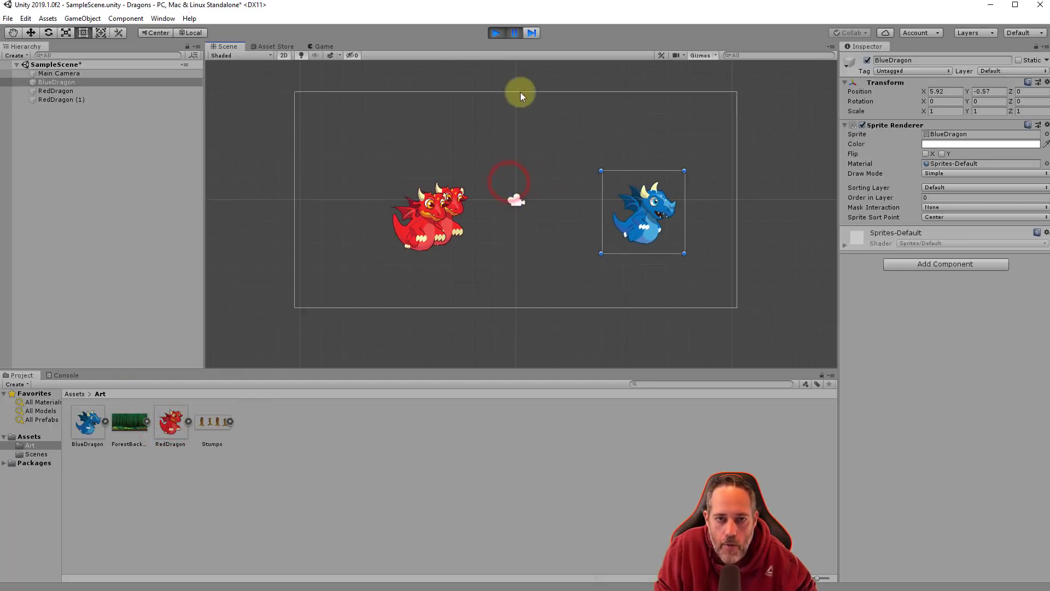
pyautogui.click(496, 33)
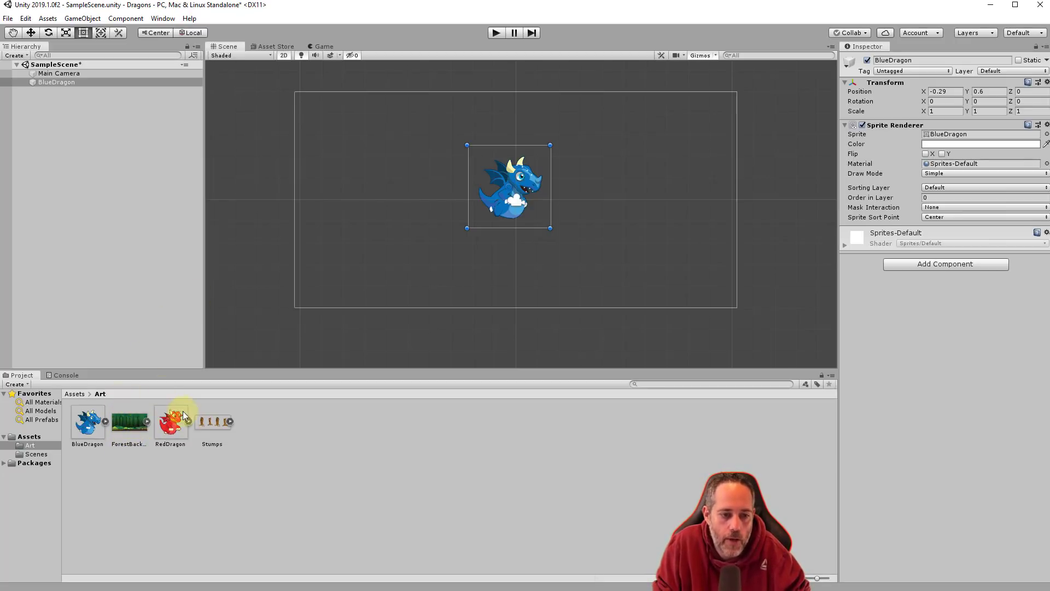
# Step: Place ForestBackground in the scene and stretch it to scale 1.481 by 1.543 to fill the camera frame
pyautogui.click(123, 422)
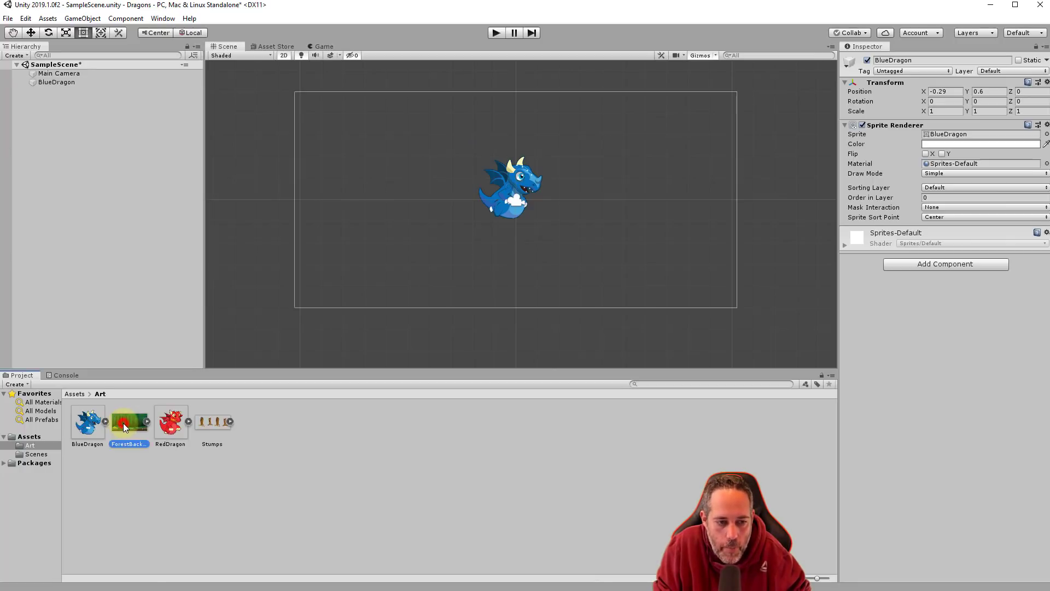
pyautogui.moveTo(123, 422); pyautogui.dragTo(442, 161)
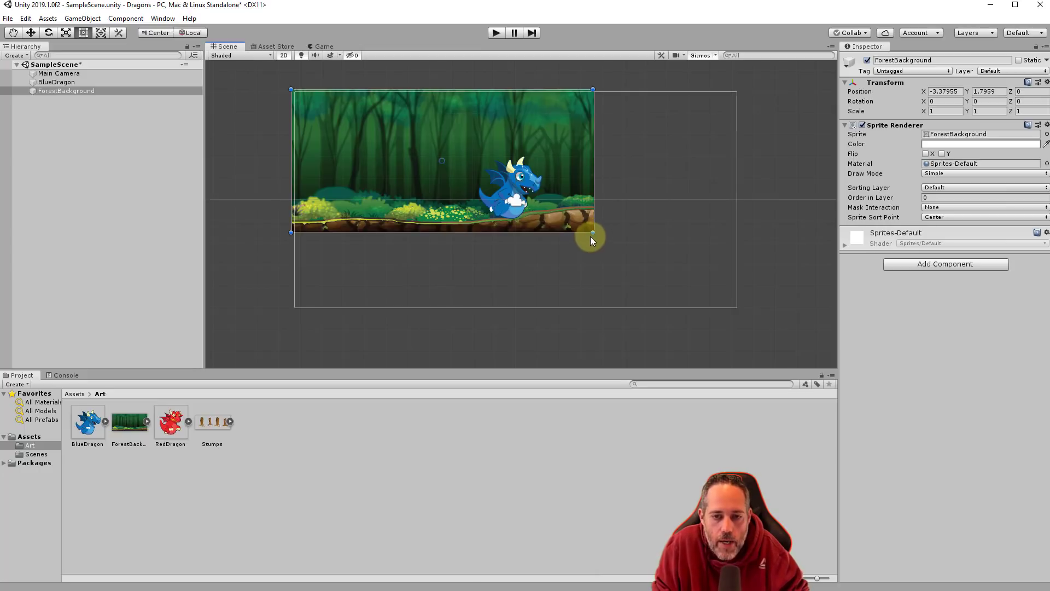
pyautogui.moveTo(594, 232); pyautogui.dragTo(739, 310)
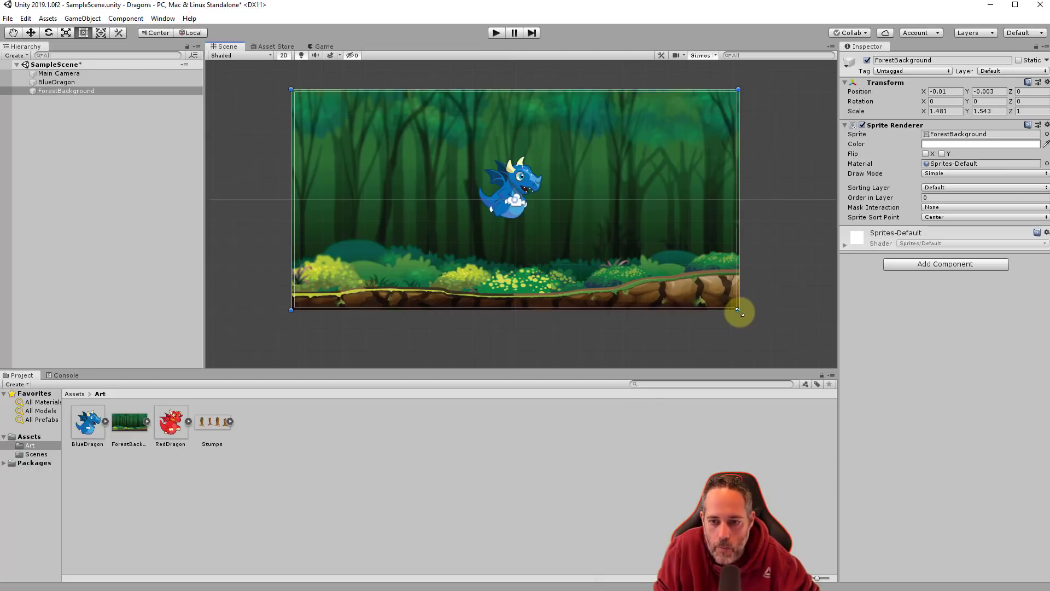
pyautogui.click(82, 34)
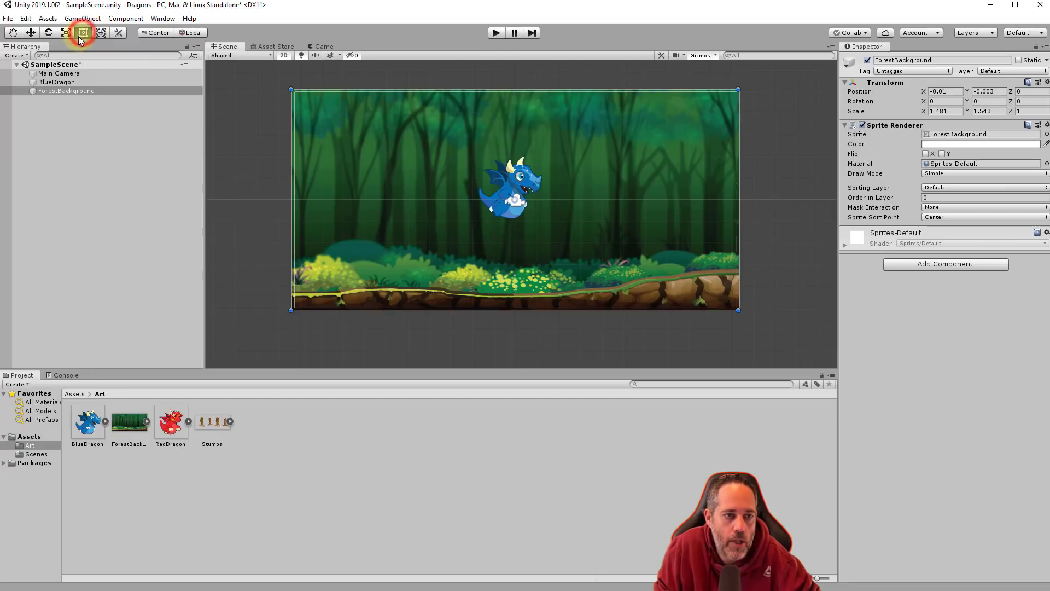
pyautogui.click(14, 33)
pyautogui.click(31, 33)
pyautogui.click(49, 33)
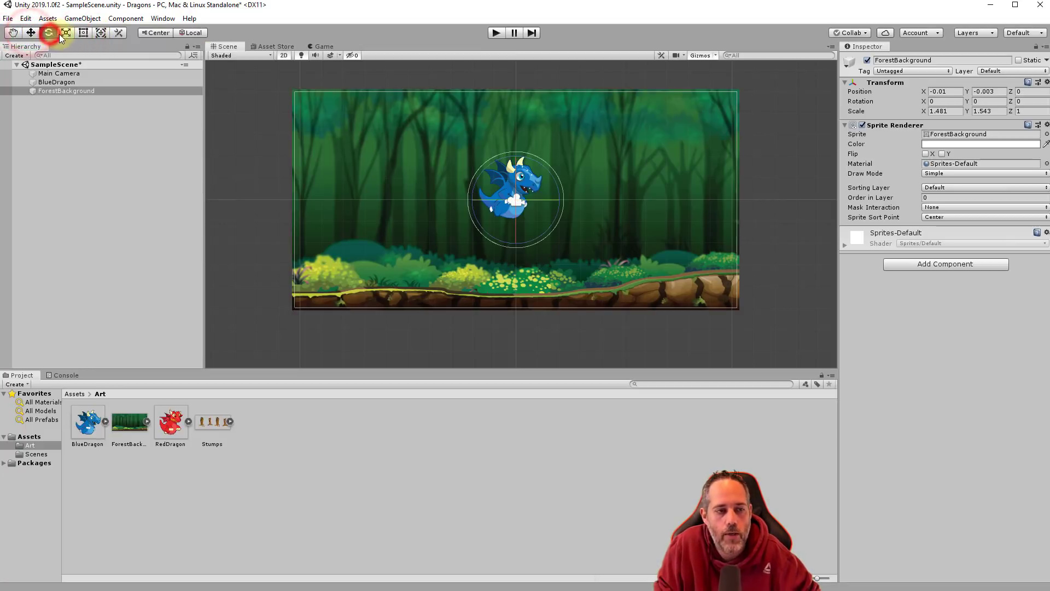
pyautogui.click(66, 33)
pyautogui.click(101, 33)
pyautogui.click(84, 33)
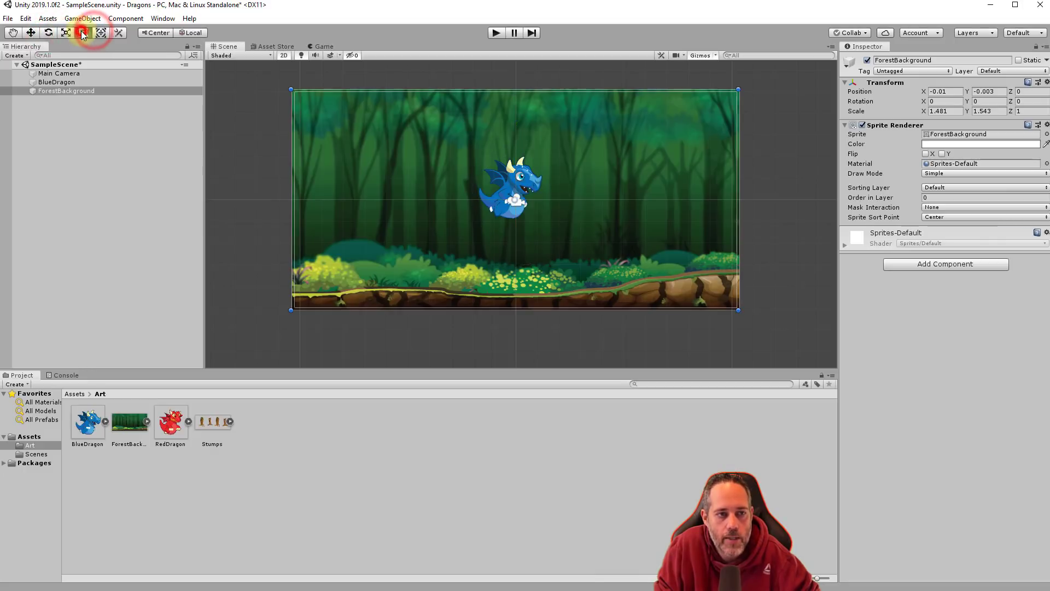
pyautogui.click(13, 33)
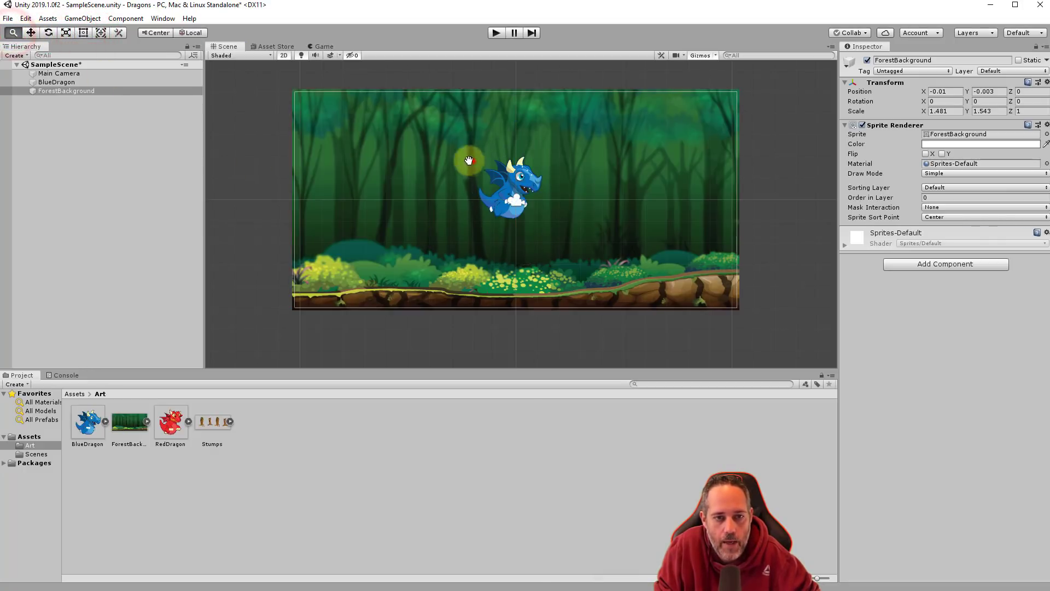
pyautogui.moveTo(473, 162)
pyautogui.mouseDown()
pyautogui.moveTo(693, 158)
pyautogui.moveTo(598, 134)
pyautogui.moveTo(464, 171)
pyautogui.moveTo(467, 146)
pyautogui.moveTo(574, 150)
pyautogui.moveTo(476, 167)
pyautogui.mouseUp()
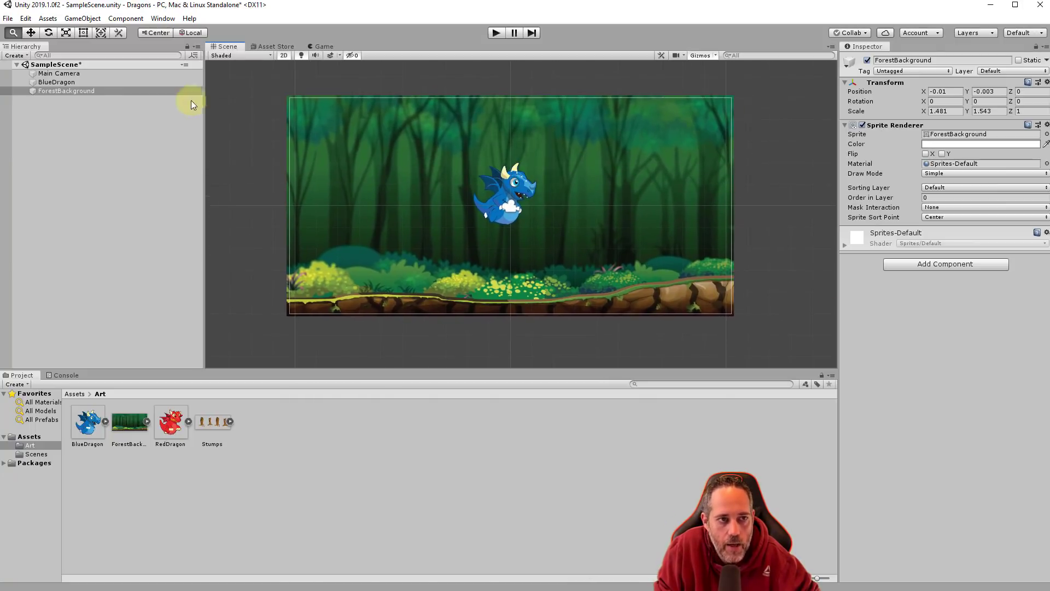
pyautogui.click(31, 33)
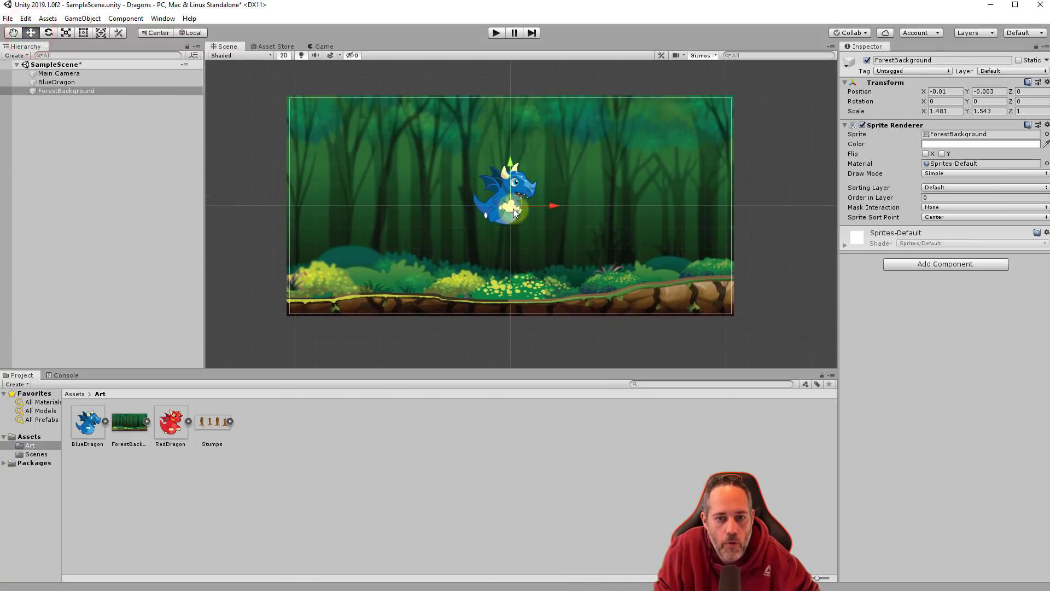
pyautogui.moveTo(517, 201)
pyautogui.mouseDown()
pyautogui.moveTo(417, 203)
pyautogui.moveTo(678, 183)
pyautogui.moveTo(543, 257)
pyautogui.moveTo(513, 194)
pyautogui.moveTo(520, 201)
pyautogui.mouseUp()
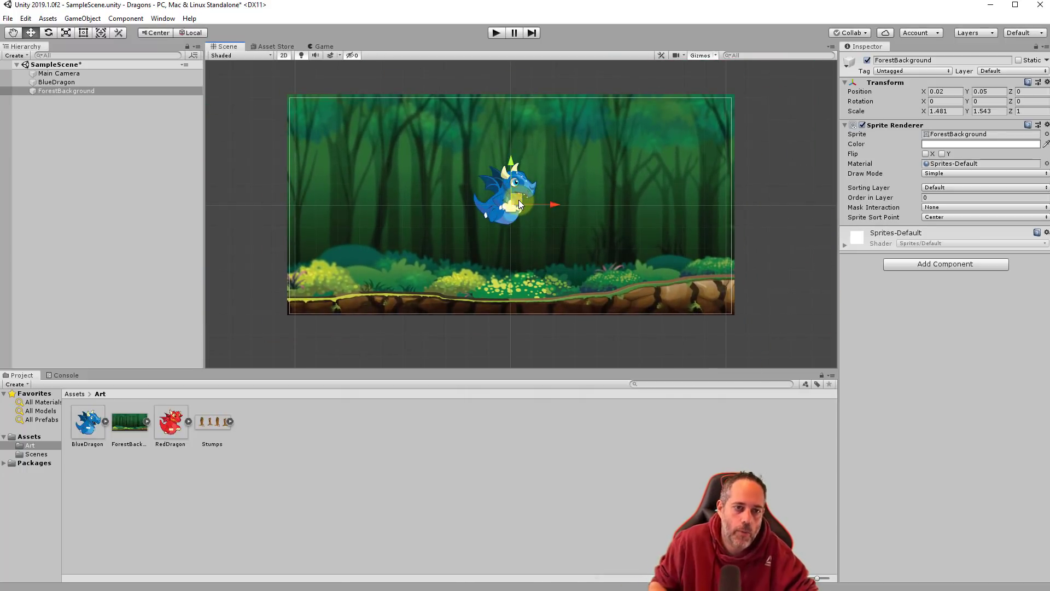
pyautogui.click(48, 32)
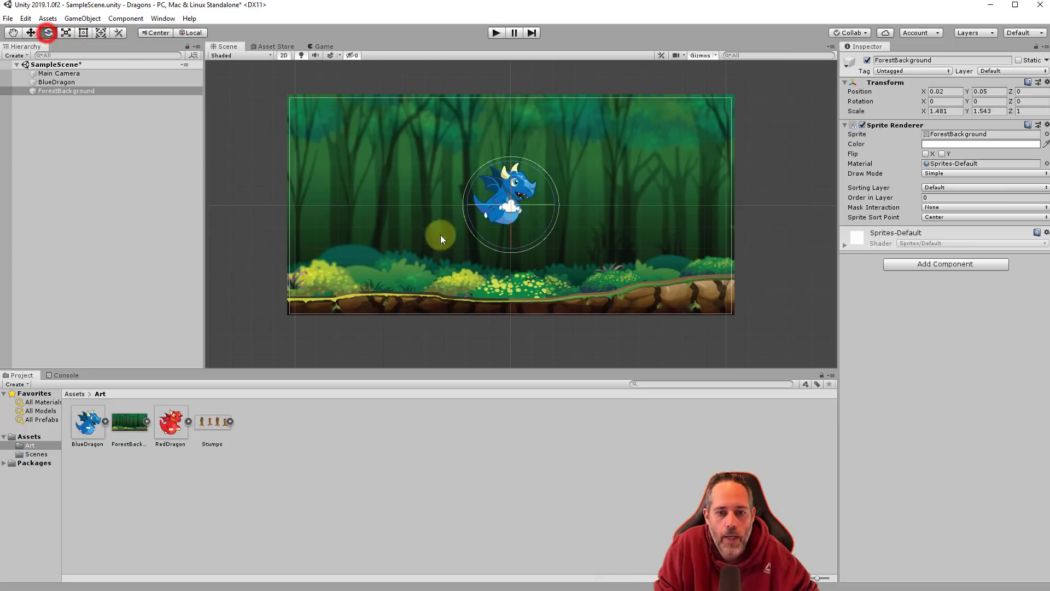
pyautogui.moveTo(503, 251)
pyautogui.mouseDown()
pyautogui.moveTo(629, 221)
pyautogui.moveTo(444, 267)
pyautogui.moveTo(496, 259)
pyautogui.mouseUp()
pyautogui.hotkey('ctrl', 'z')
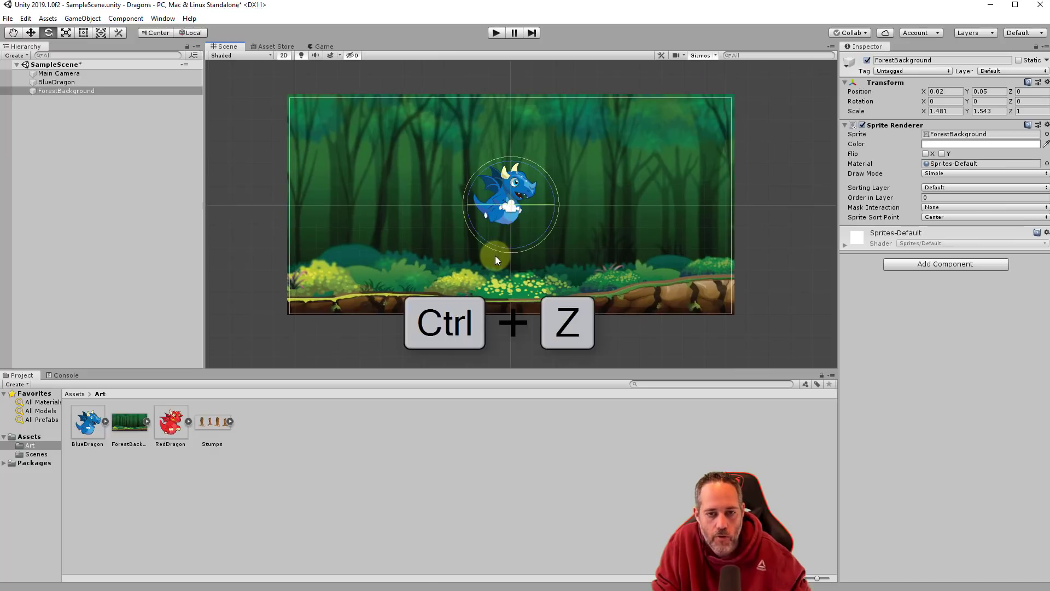
pyautogui.click(65, 32)
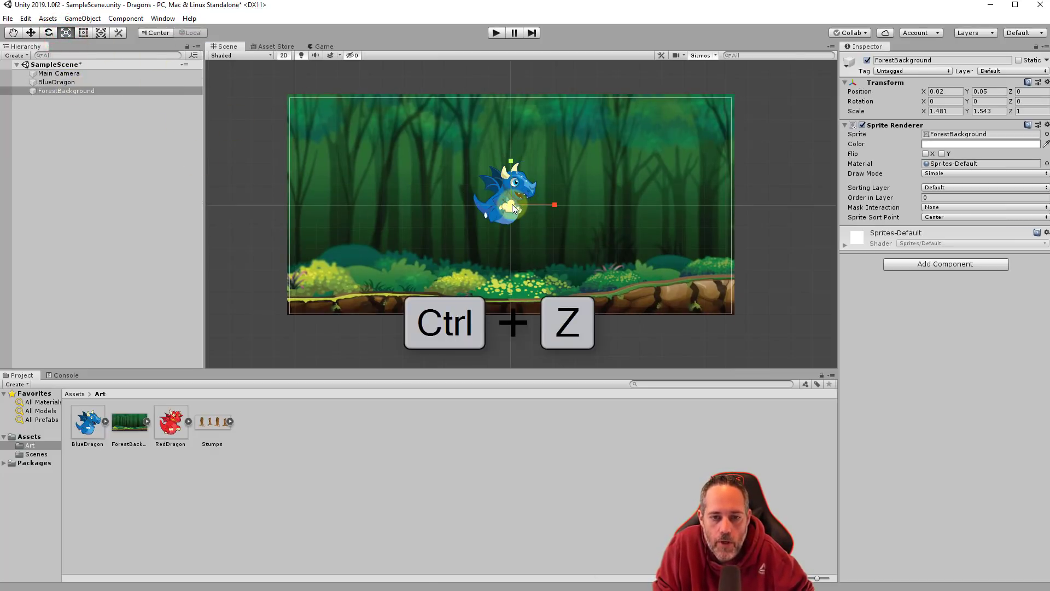
pyautogui.moveTo(557, 205)
pyautogui.mouseDown()
pyautogui.moveTo(641, 201)
pyautogui.moveTo(522, 211)
pyautogui.moveTo(585, 208)
pyautogui.moveTo(567, 204)
pyautogui.mouseUp()
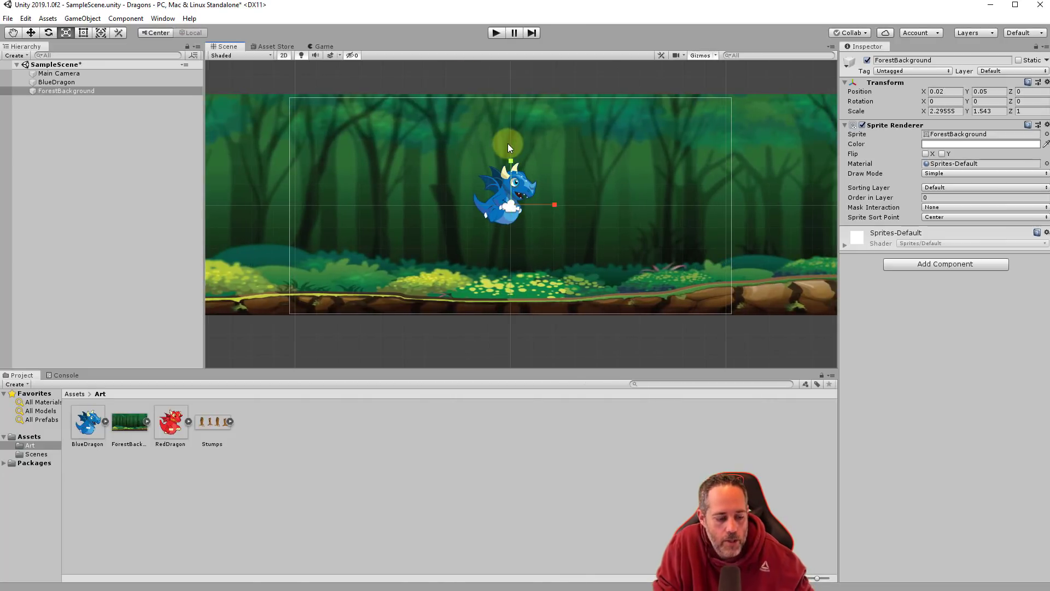
pyautogui.hotkey('ctrl', 'z')
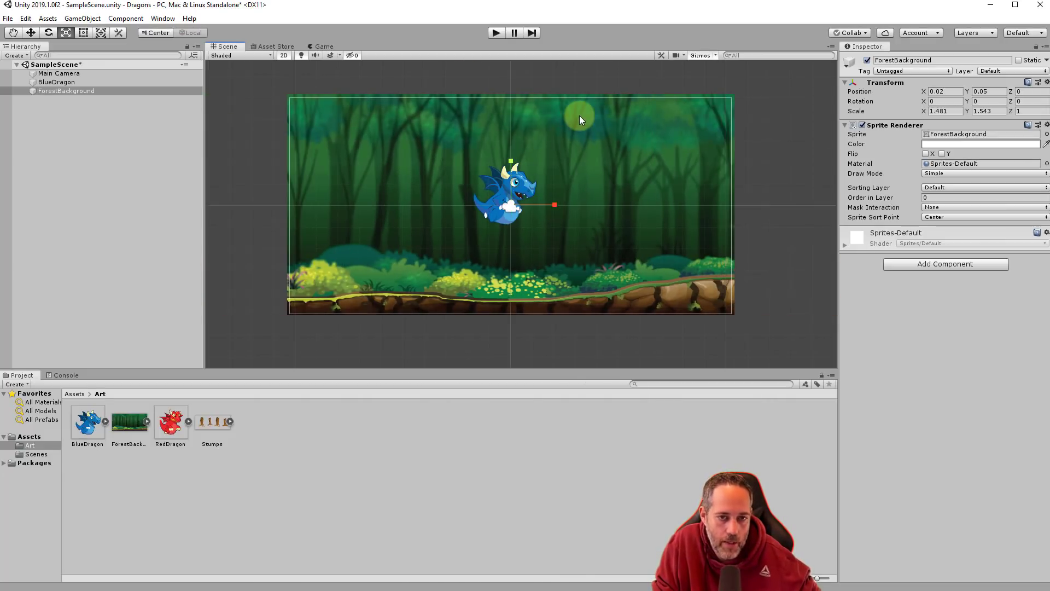
pyautogui.click(82, 32)
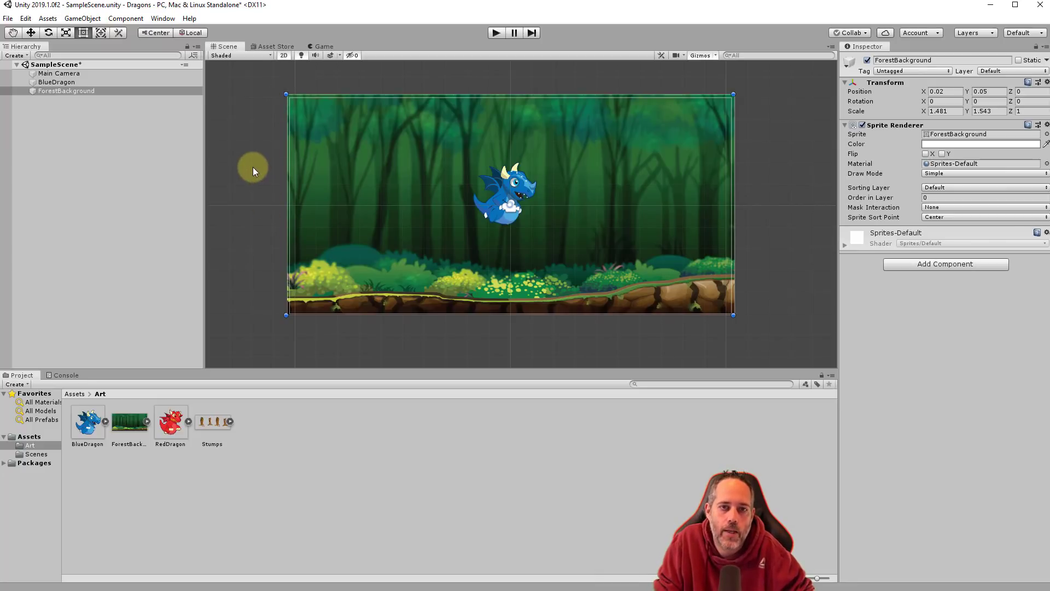
pyautogui.click(99, 34)
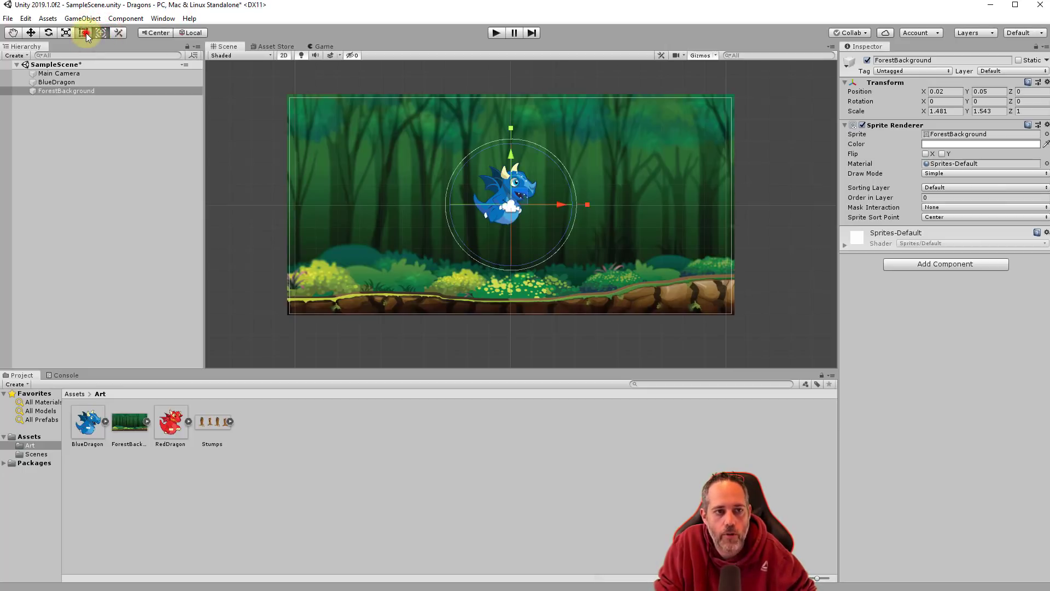
pyautogui.click(85, 33)
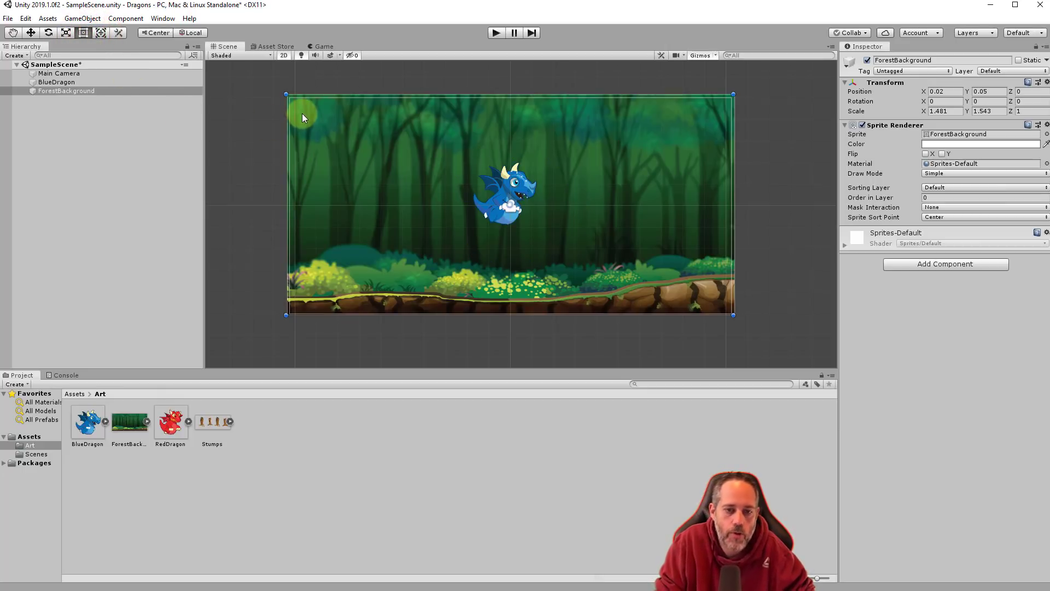
# Step: Enter Play mode to show the blue dragon over the forest in the Game view
pyautogui.click(496, 34)
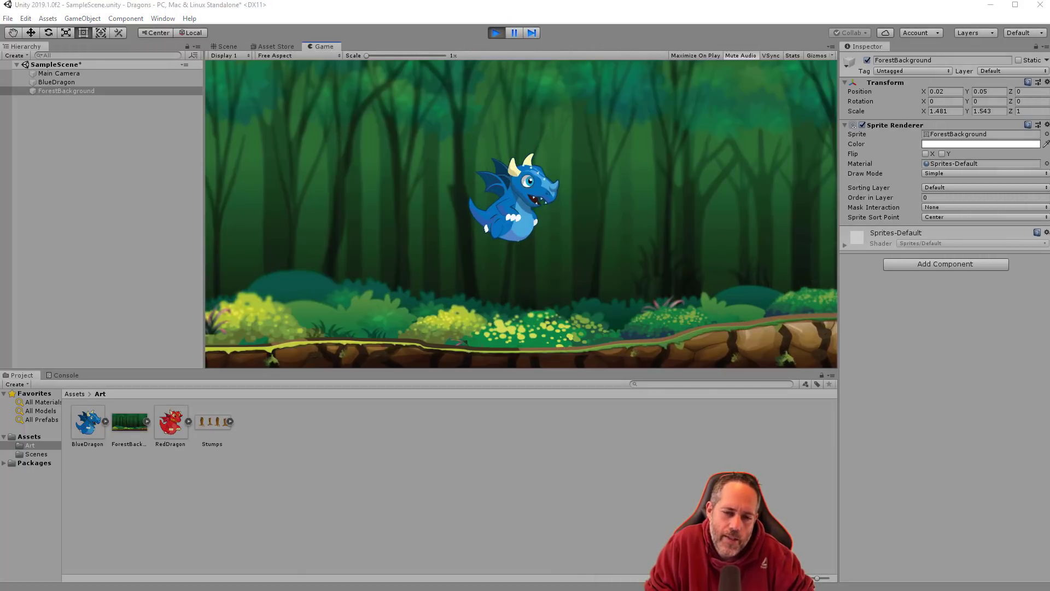